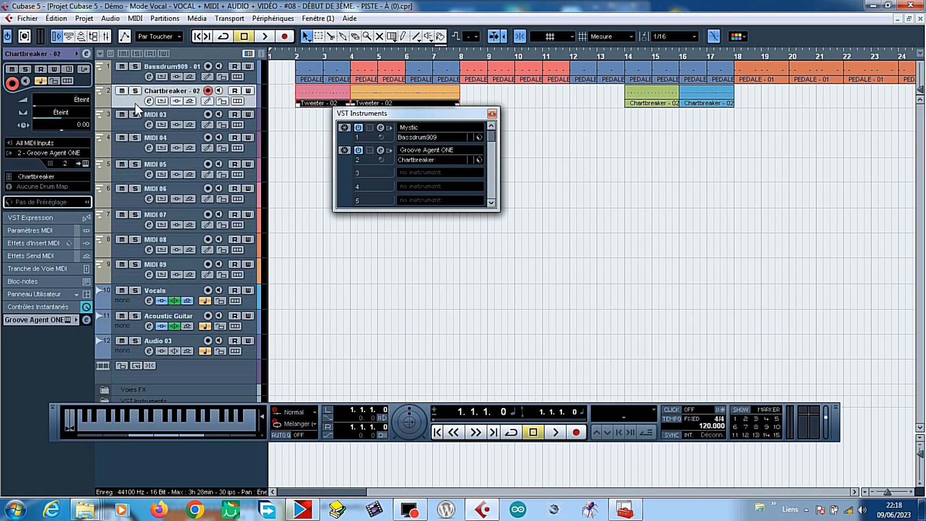
Select the MIDI 03 track and bring up the VST Instruments rack
{"action": "left_click", "coordinate": [304, 119]}
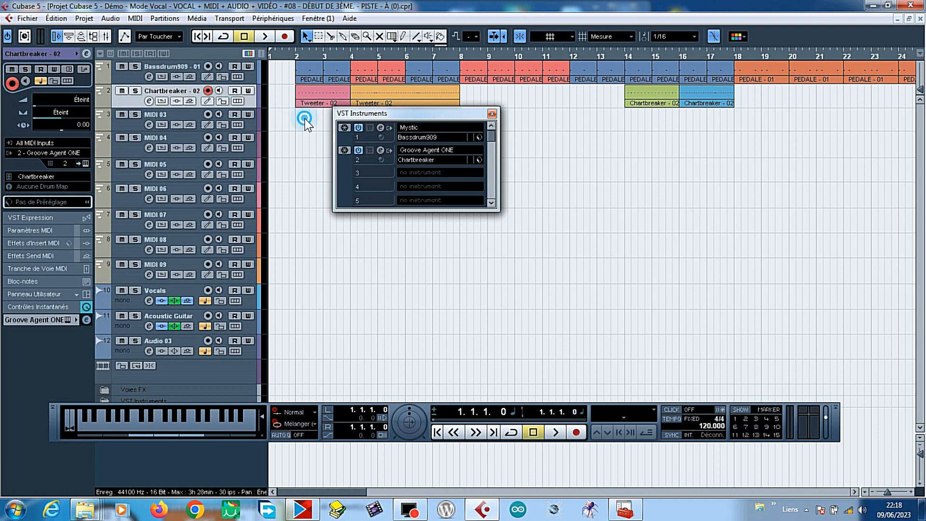
{"action": "left_click", "coordinate": [125, 125]}
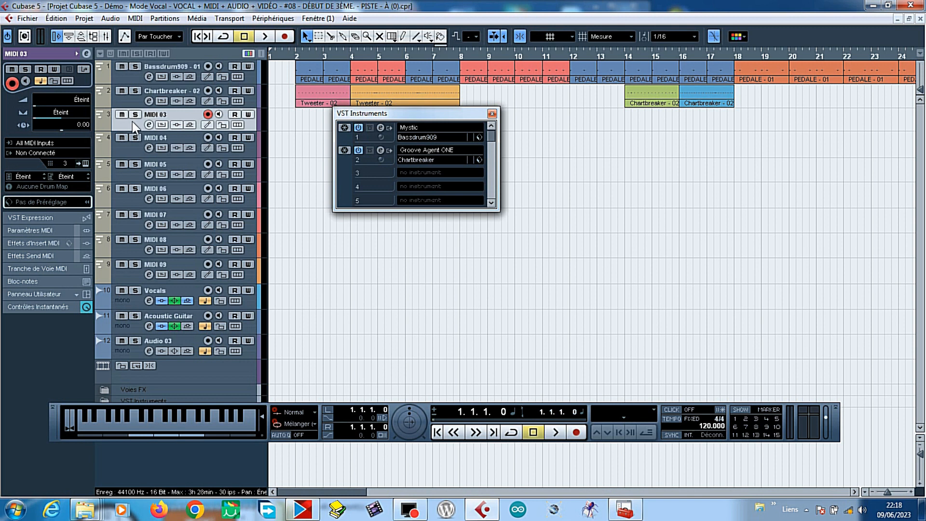
{"action": "left_click", "coordinate": [273, 18]}
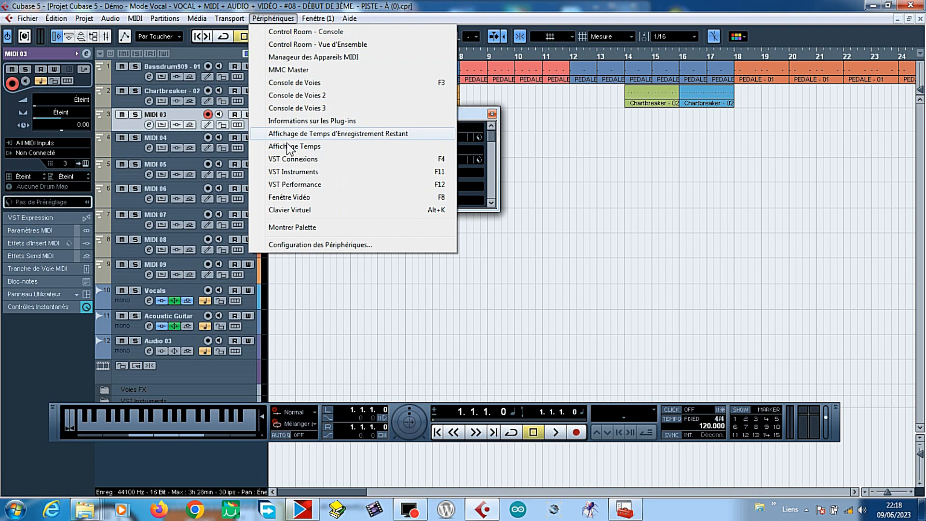
{"action": "left_click", "coordinate": [289, 172]}
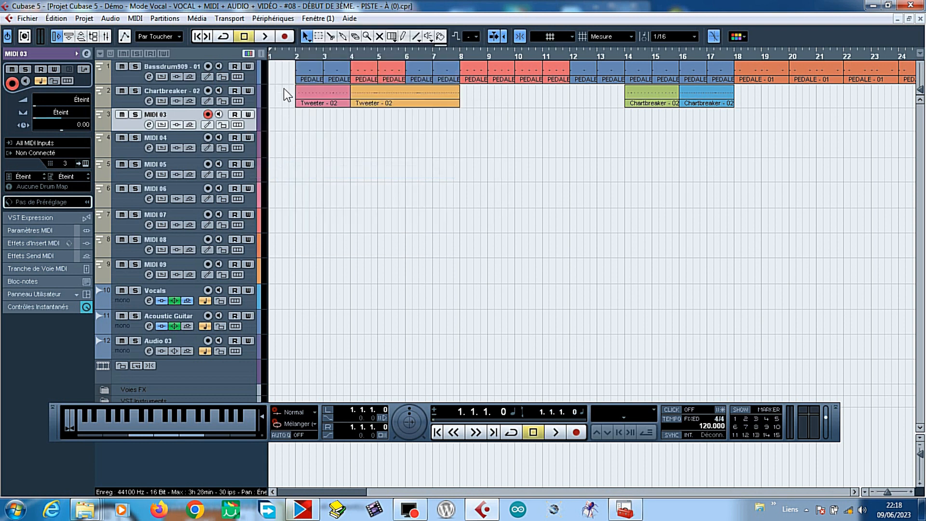
{"action": "left_click", "coordinate": [278, 18]}
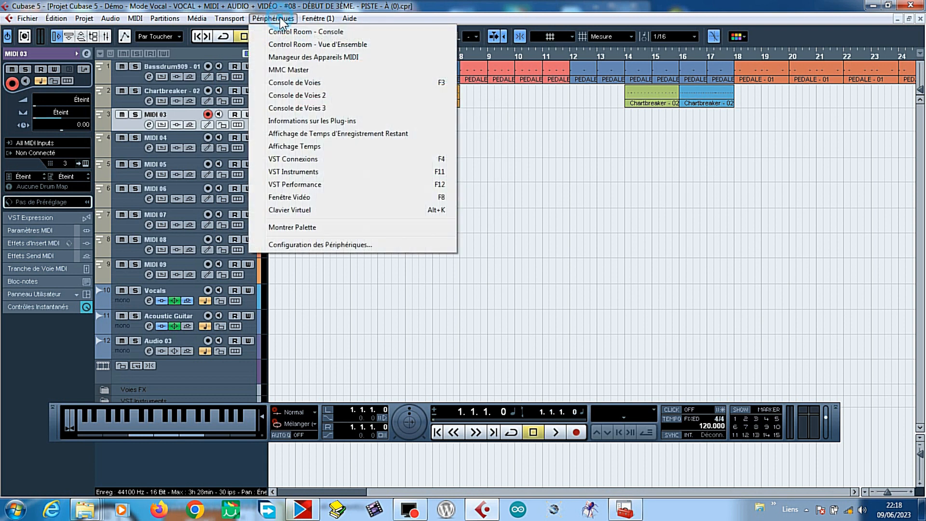
{"action": "left_click", "coordinate": [287, 172]}
{"action": "left_click", "coordinate": [409, 116]}
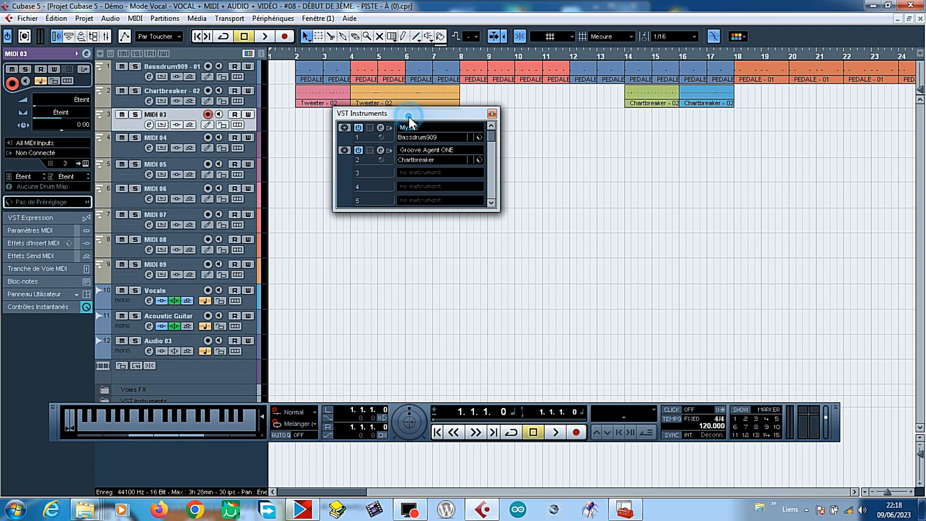
Load Groove Agent ONE into VST instrument slot 3 and decline creating an assigned MIDI track
{"action": "left_click", "coordinate": [415, 169]}
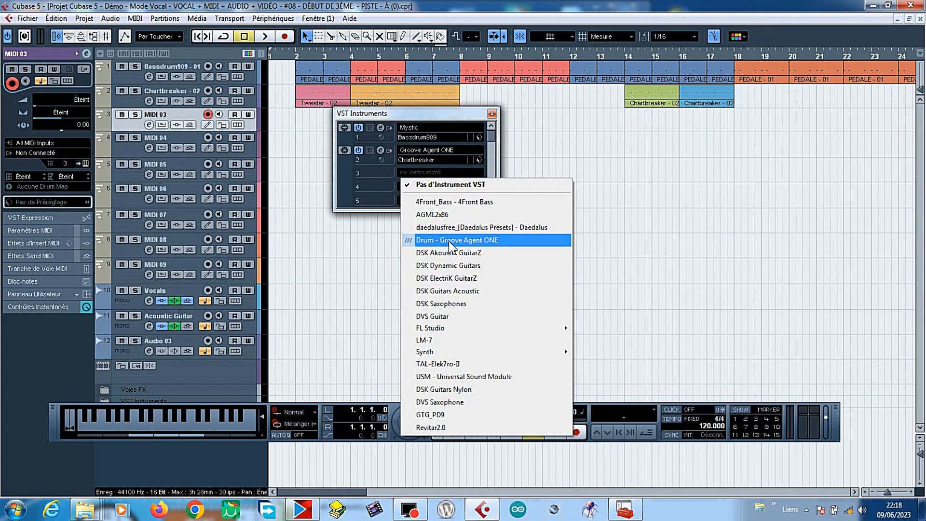
{"action": "left_click", "coordinate": [448, 246]}
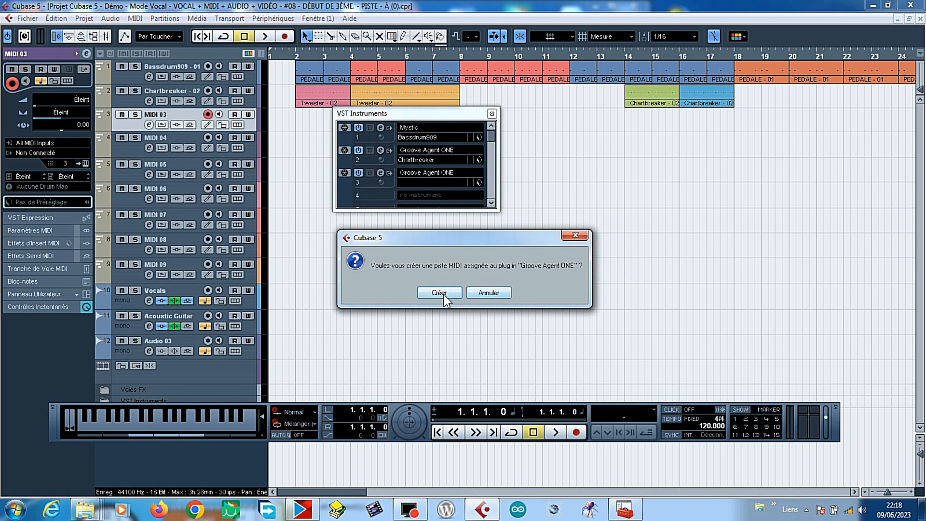
{"action": "left_click", "coordinate": [485, 291]}
Load the Chartbreaker preset into the slot 3 Groove Agent ONE, and close the instrument and rack windows
{"action": "left_click_drag", "start_coordinate": [526, 118], "coordinate": [613, 119]}
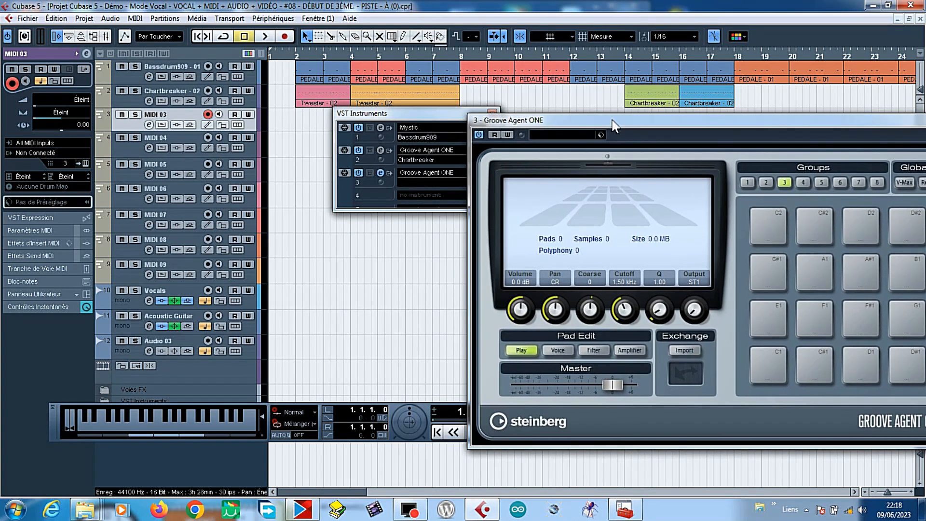
{"action": "left_click", "coordinate": [539, 134]}
{"action": "left_click", "coordinate": [555, 133]}
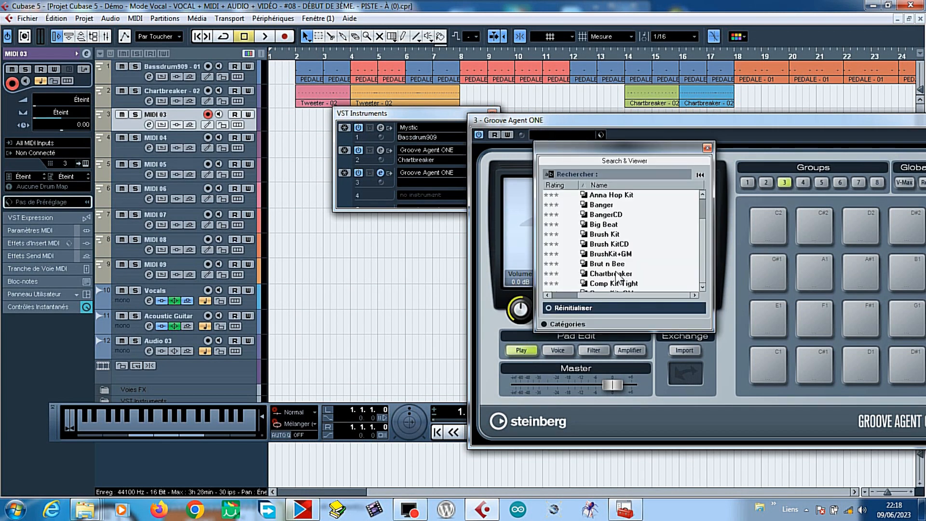
{"action": "left_click_drag", "start_coordinate": [631, 147], "coordinate": [442, 201]}
{"action": "left_click_drag", "start_coordinate": [443, 200], "coordinate": [372, 202]}
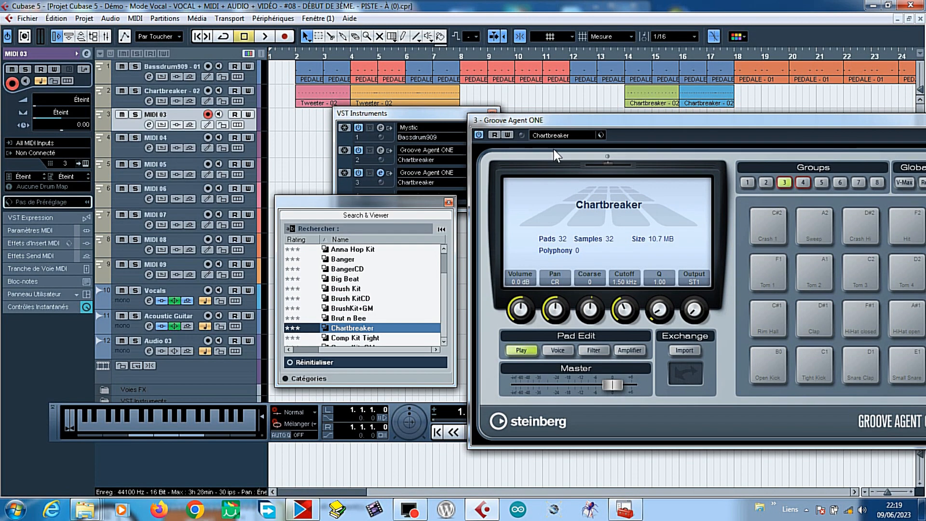
{"action": "left_click", "coordinate": [449, 202]}
{"action": "left_click", "coordinate": [492, 111]}
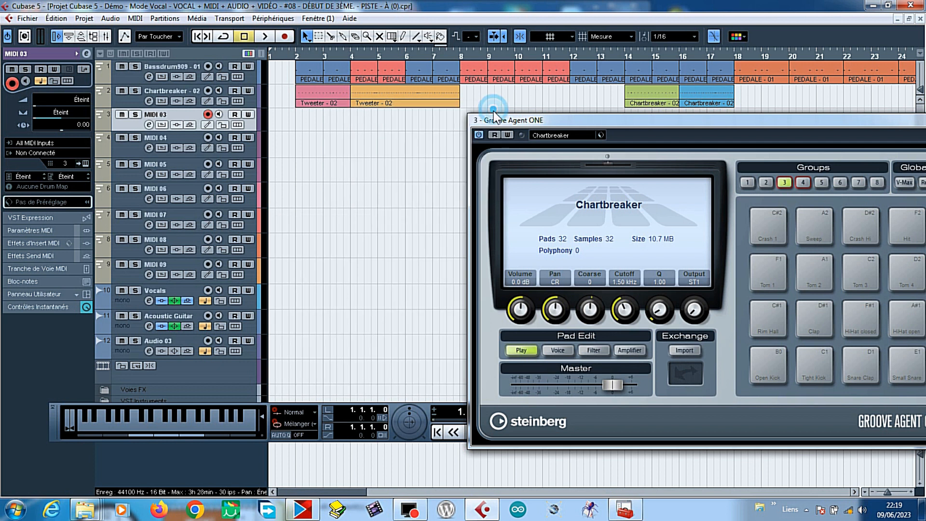
{"action": "left_click", "coordinate": [622, 120]}
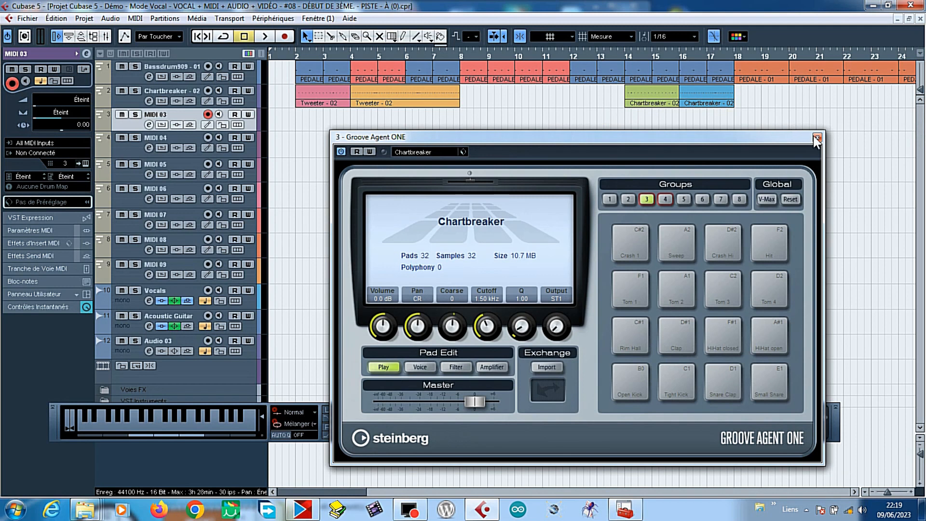
{"action": "left_click", "coordinate": [817, 138]}
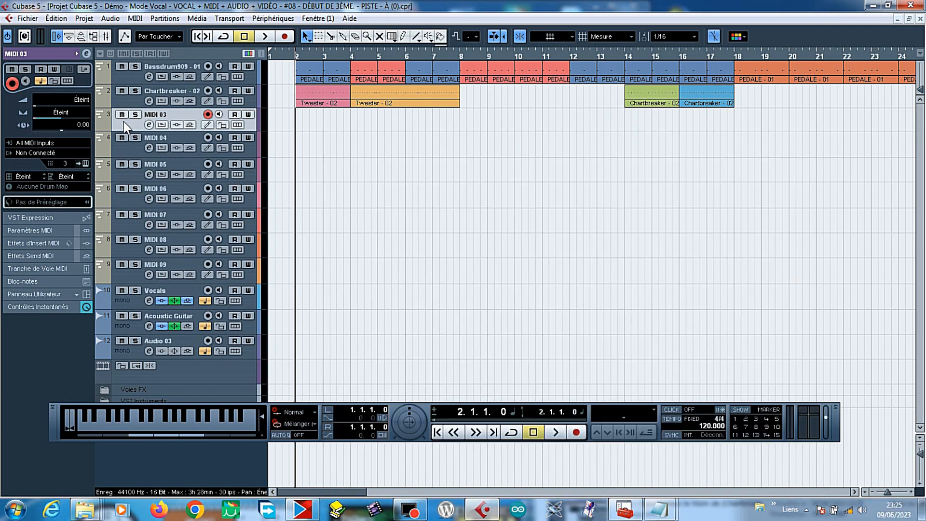
Rename the MIDI 03 track "Chartbreaker - 03" with the VST Instruments rack open for reference, and close the rack
{"action": "left_click", "coordinate": [271, 16]}
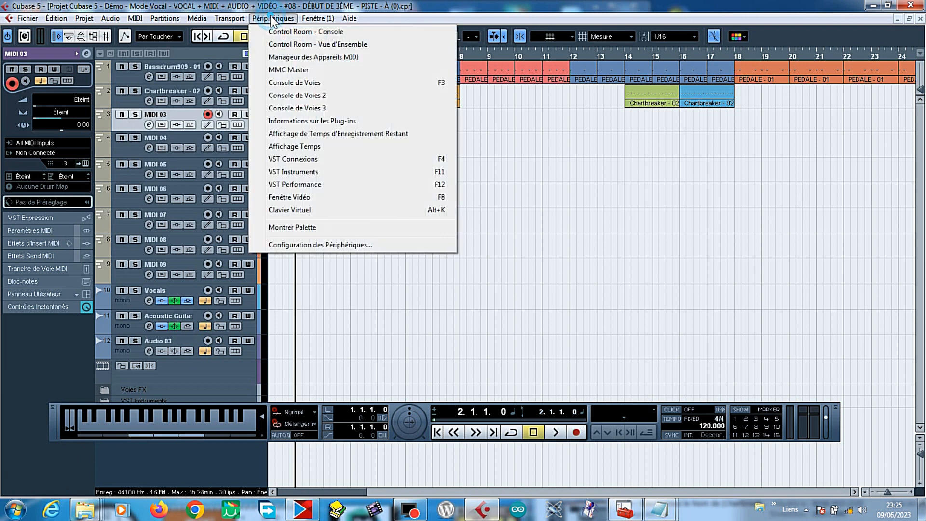
{"action": "left_click", "coordinate": [294, 172]}
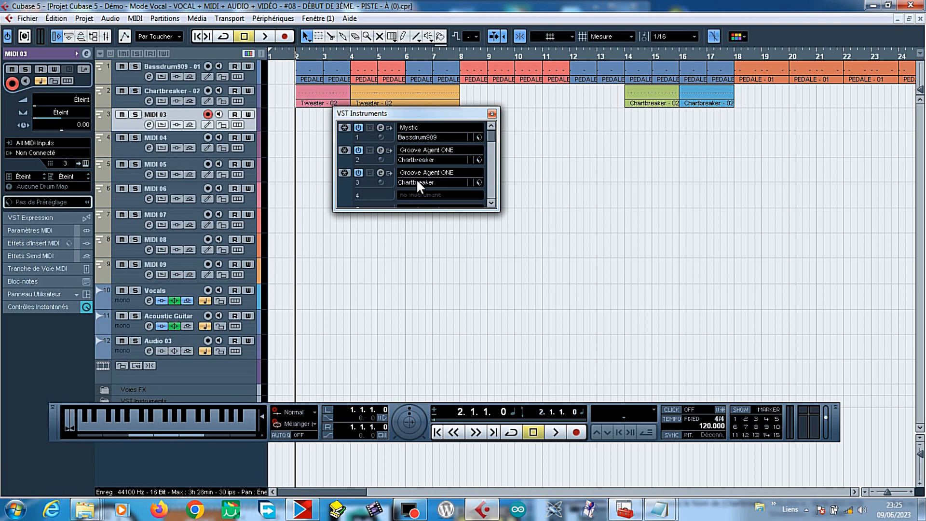
{"action": "double_click", "coordinate": [163, 114]}
{"action": "right_click", "coordinate": [164, 114]}
{"action": "left_click", "coordinate": [188, 164]}
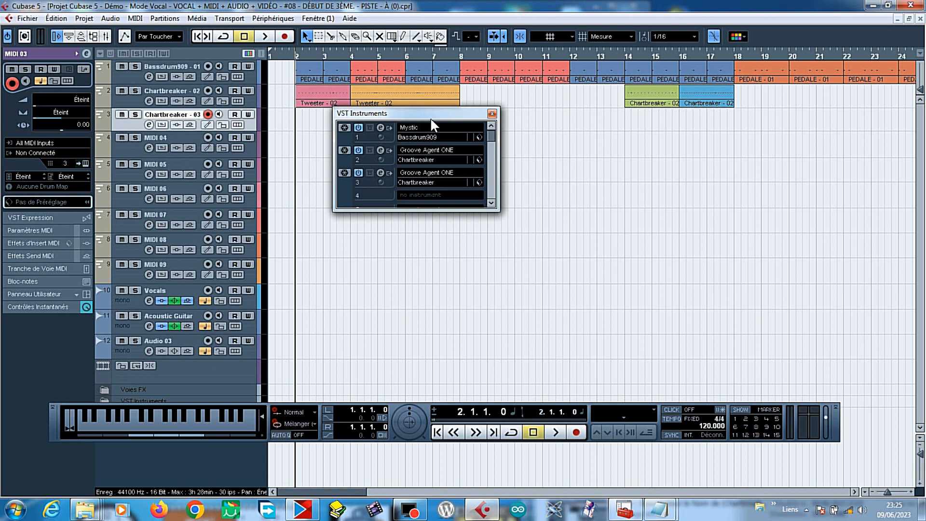
{"action": "left_click", "coordinate": [491, 113]}
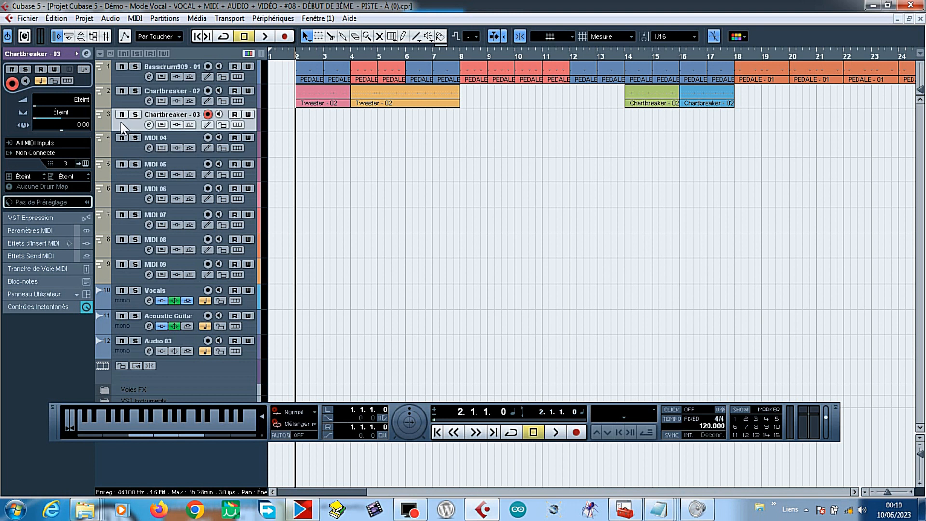
Route the Chartbreaker - 03 track's output to 3 - Groove Agent ONE, enlarging the selected track only for this change
{"action": "left_click", "coordinate": [58, 18]}
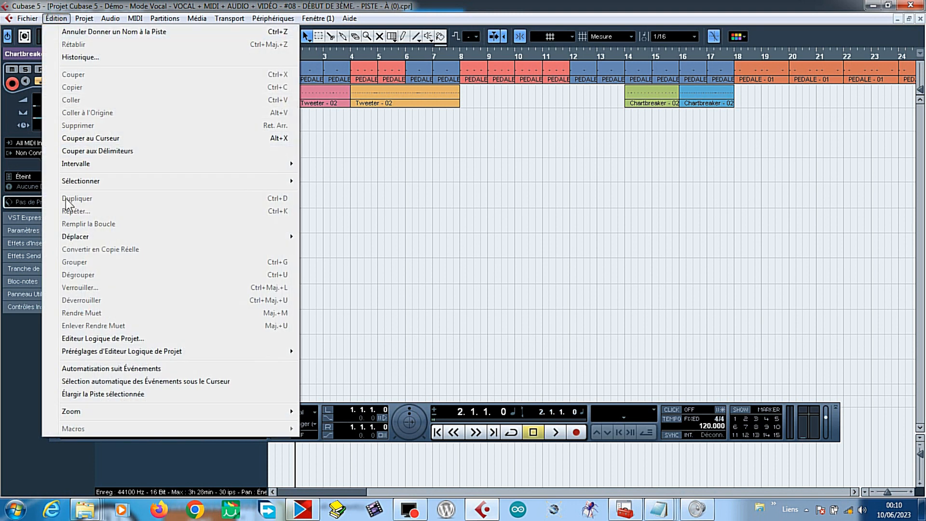
{"action": "left_click", "coordinate": [74, 393]}
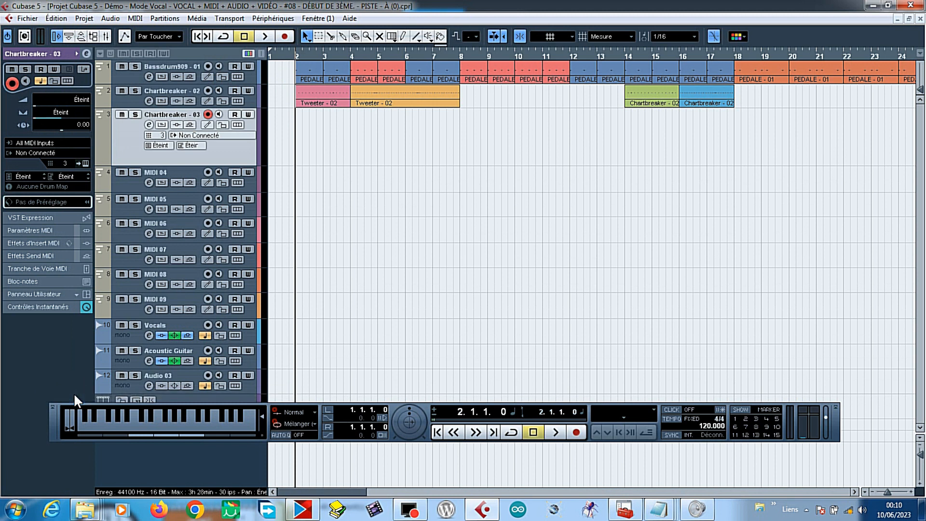
{"action": "left_click", "coordinate": [228, 135]}
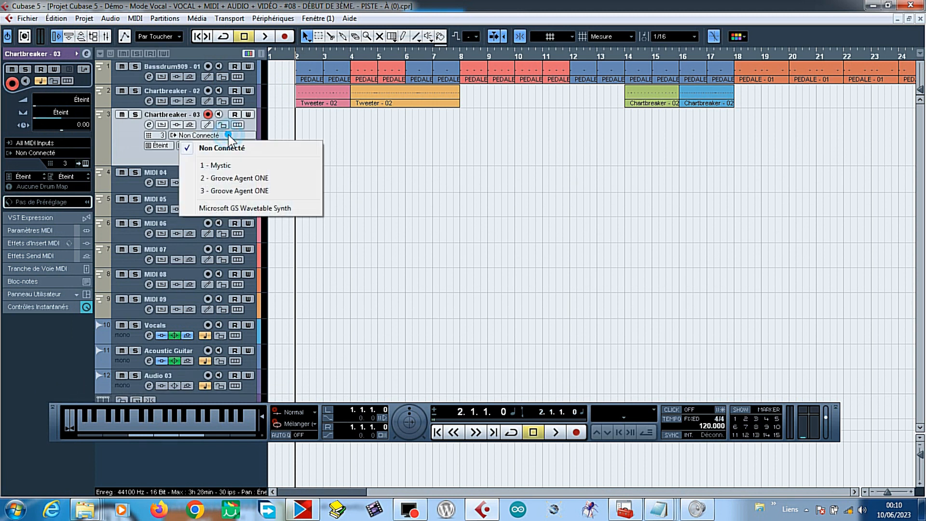
{"action": "left_click", "coordinate": [231, 191]}
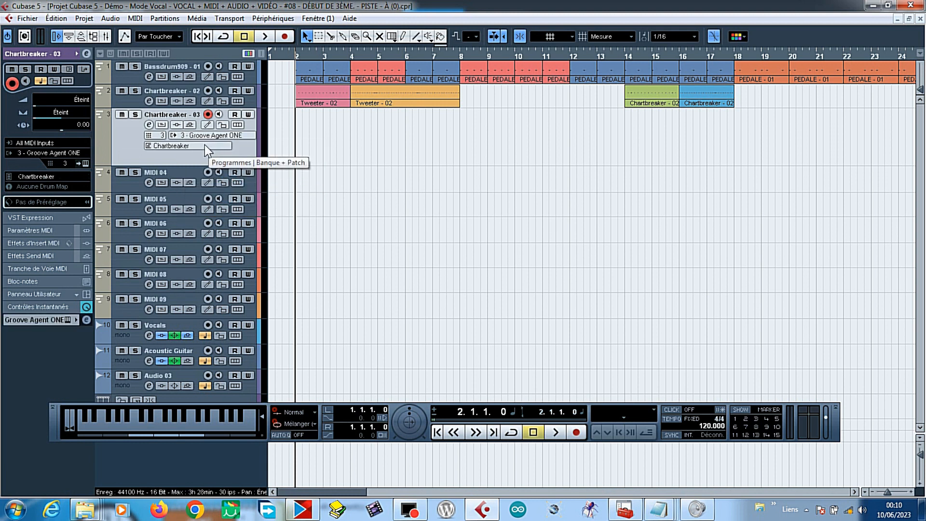
{"action": "left_click", "coordinate": [54, 18]}
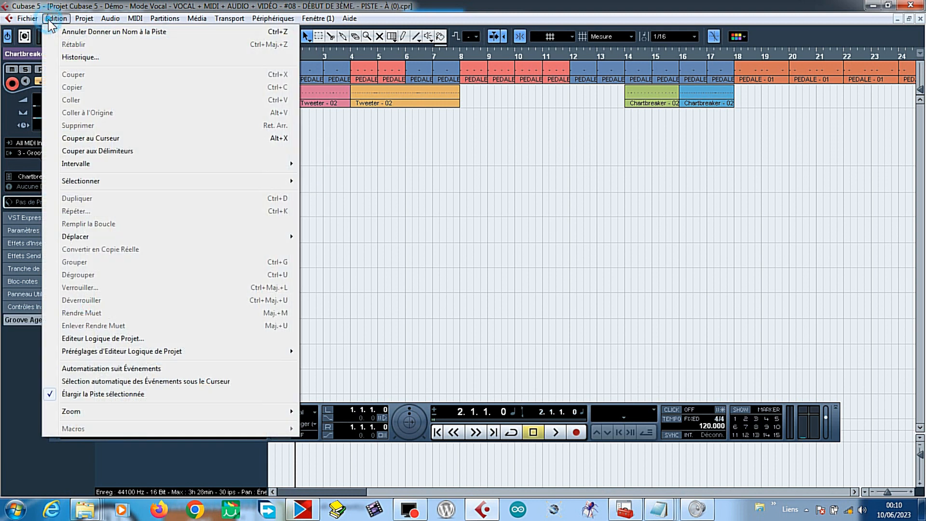
{"action": "left_click", "coordinate": [94, 396]}
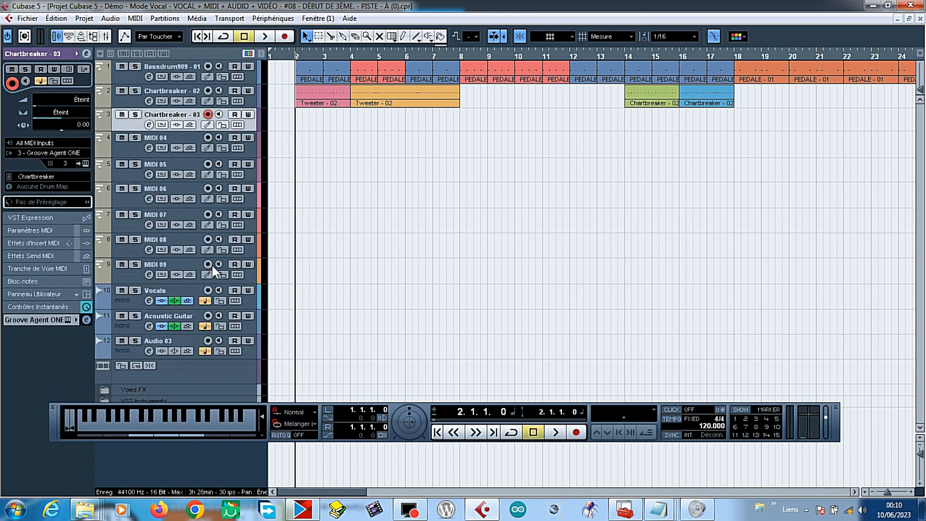
Audition various Chartbreaker kit sounds across the virtual keyboard with the Chartbreaker - 03 track selected
{"action": "left_click", "coordinate": [124, 128]}
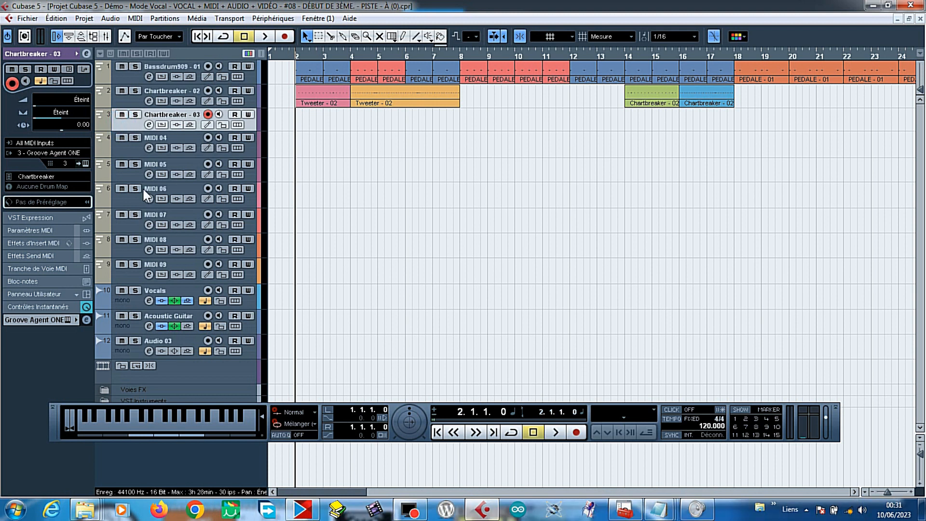
{"action": "left_click", "coordinate": [207, 420]}
{"action": "left_click", "coordinate": [198, 414]}
{"action": "left_click", "coordinate": [182, 412]}
{"action": "left_click", "coordinate": [149, 415]}
{"action": "left_click", "coordinate": [142, 413]}
{"action": "left_click", "coordinate": [126, 413]}
{"action": "left_click", "coordinate": [116, 413]}
{"action": "left_click", "coordinate": [107, 417]}
{"action": "left_click", "coordinate": [127, 417]}
Audition the drum sound on the black key between FA and SOL repeatedly on the virtual keyboard
{"action": "left_click", "coordinate": [164, 415]}
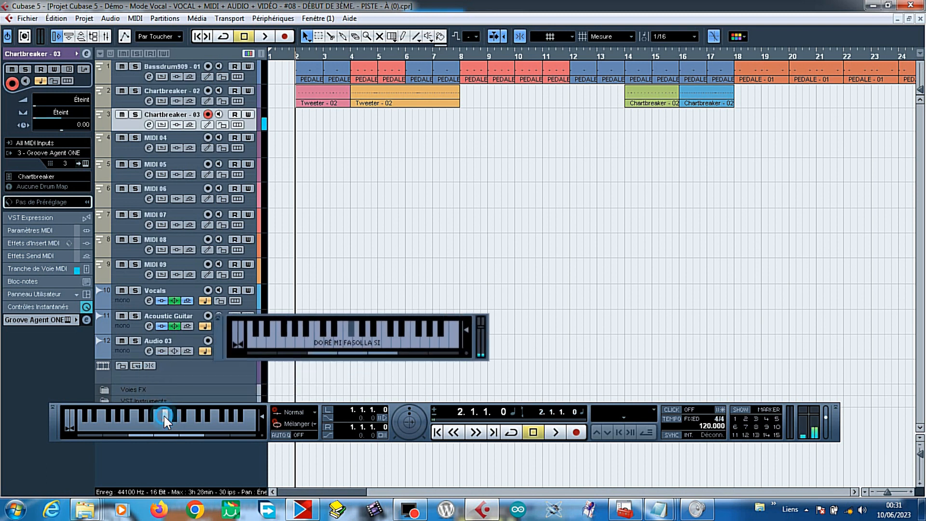
{"action": "left_click", "coordinate": [164, 416]}
{"action": "left_click", "coordinate": [164, 415]}
{"action": "left_click", "coordinate": [164, 416]}
{"action": "left_click", "coordinate": [164, 416]}
{"action": "left_click", "coordinate": [164, 416]}
{"action": "left_click", "coordinate": [164, 416]}
{"action": "left_click", "coordinate": [164, 415]}
{"action": "left_click", "coordinate": [164, 416]}
{"action": "left_click", "coordinate": [164, 415]}
{"action": "left_click", "coordinate": [164, 415]}
{"action": "left_click", "coordinate": [164, 416]}
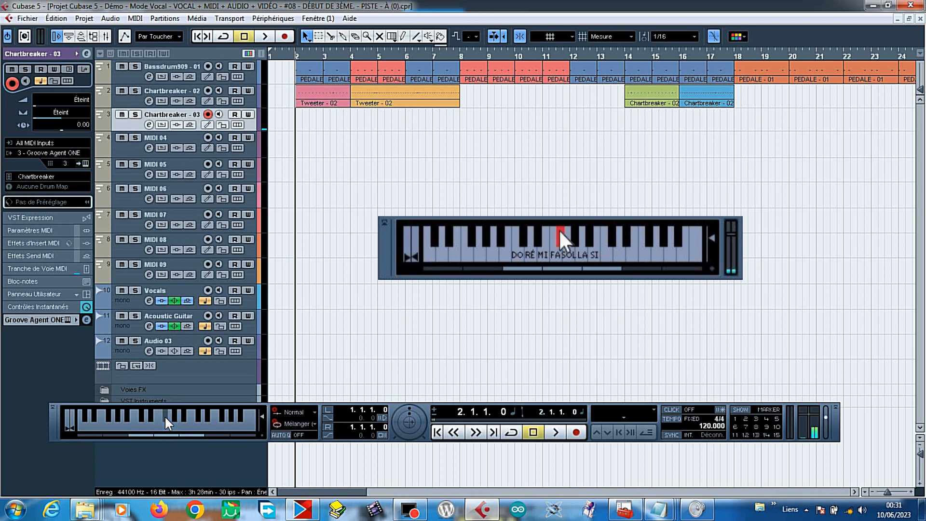
{"action": "left_click", "coordinate": [164, 416]}
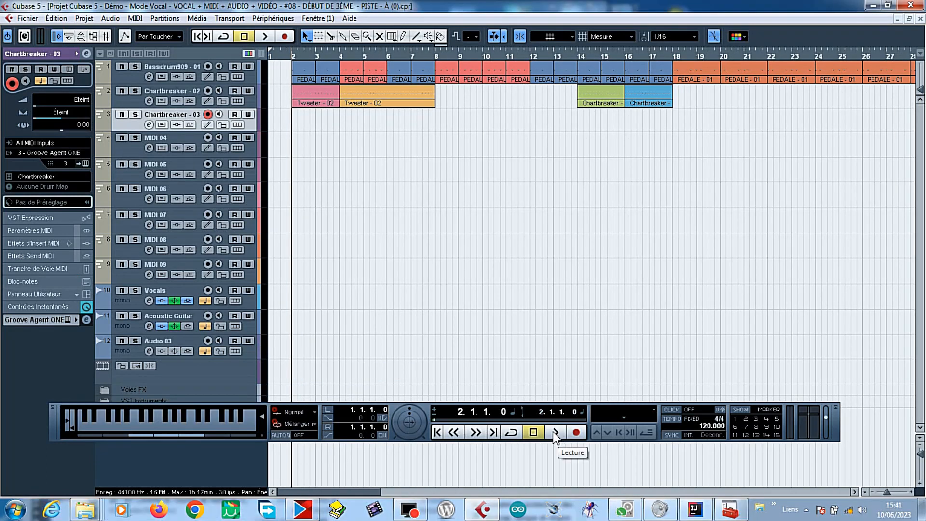
Record a MIDI part on the Chartbreaker - 03 track from bar 2 to just past bar 8, and return to the project start
{"action": "left_click", "coordinate": [553, 431]}
{"action": "left_click", "coordinate": [574, 432]}
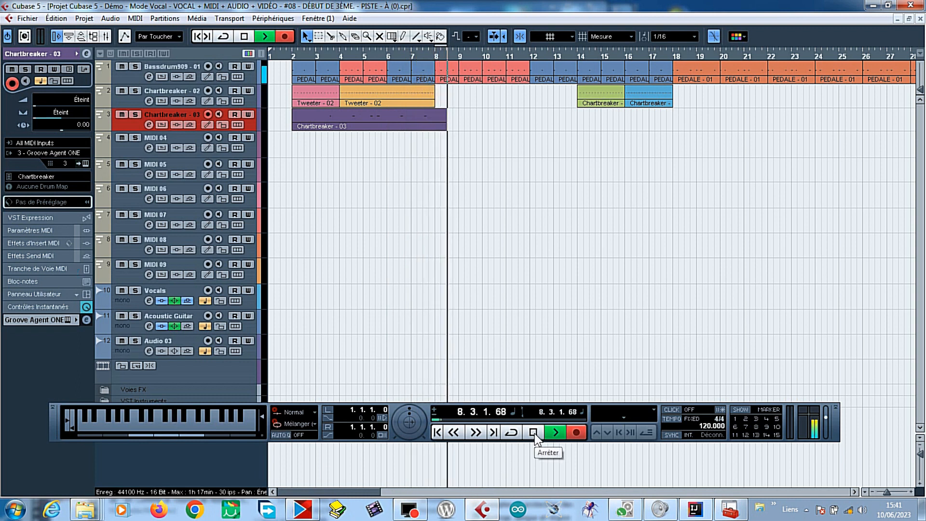
{"action": "left_click", "coordinate": [534, 432]}
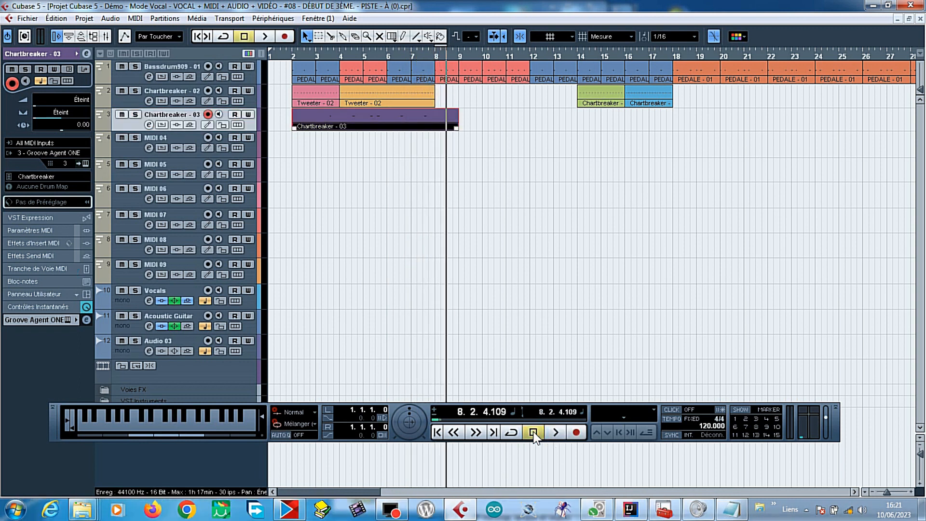
{"action": "left_click", "coordinate": [437, 432]}
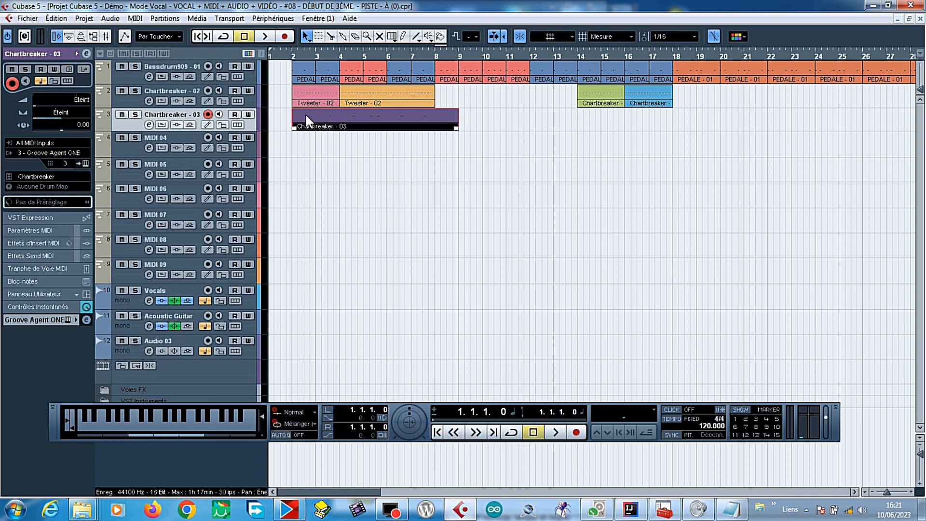
Split the recorded Chartbreaker - 03 part at bars 8 and 3 with the Scissors tool
{"action": "right_click", "coordinate": [297, 162]}
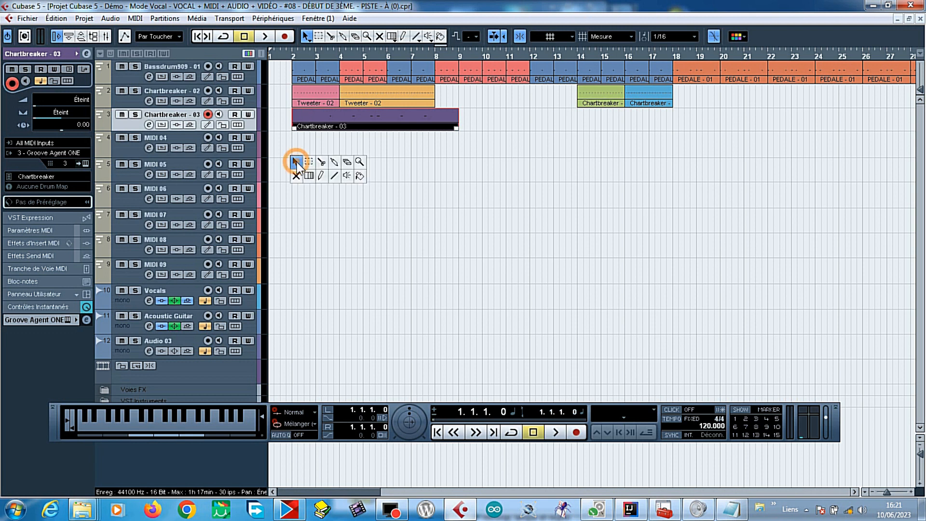
{"action": "left_click", "coordinate": [322, 164]}
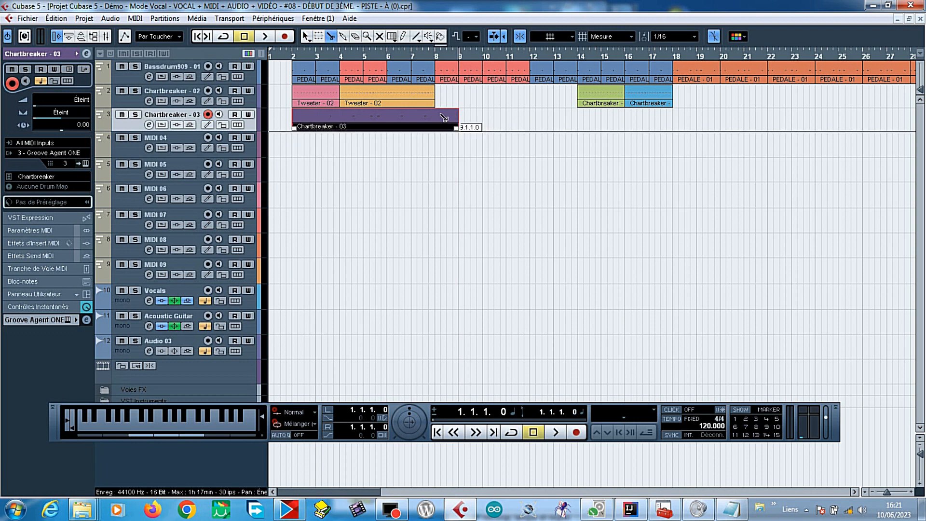
{"action": "left_click", "coordinate": [438, 116]}
{"action": "left_click", "coordinate": [316, 121]}
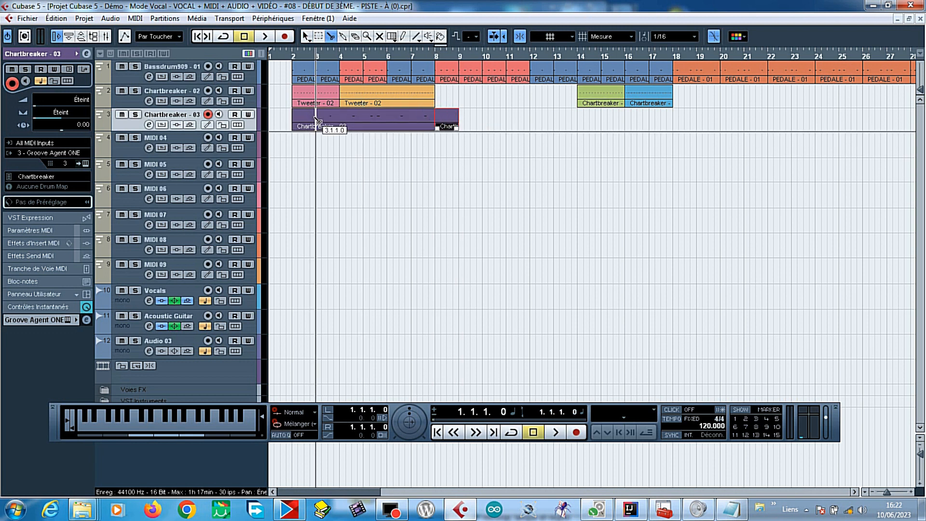
Erase the piece of the Chartbreaker - 03 part after bar 8 and the piece between bars 2 and 3
{"action": "right_click", "coordinate": [314, 189]}
{"action": "left_click", "coordinate": [355, 187]}
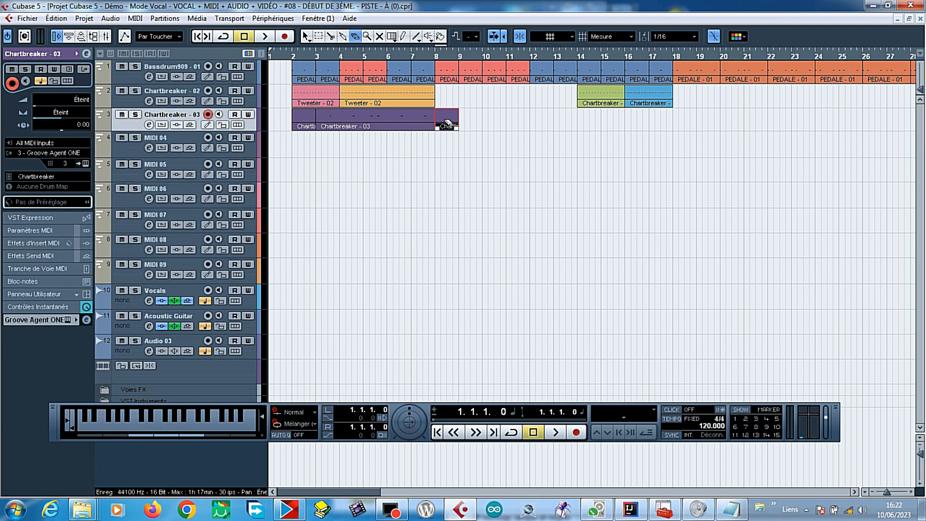
{"action": "left_click", "coordinate": [447, 121]}
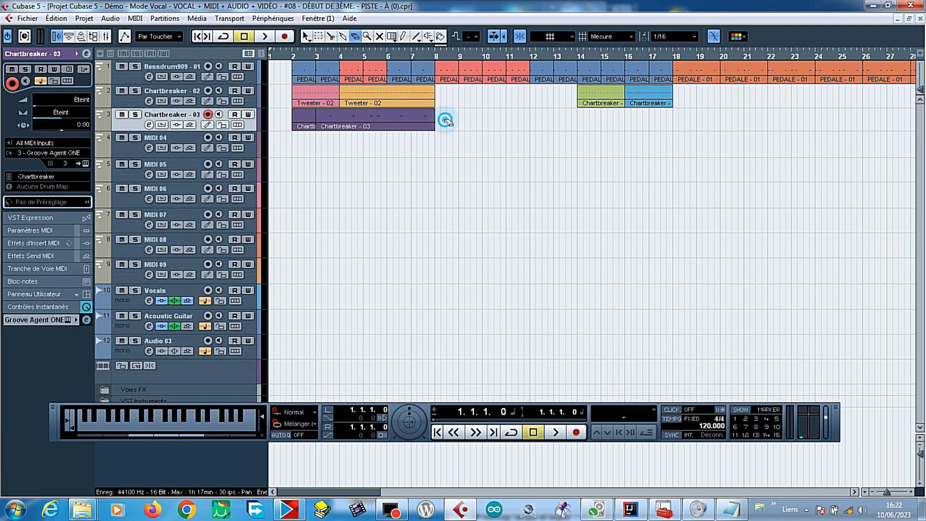
{"action": "right_click", "coordinate": [300, 119]}
{"action": "left_click", "coordinate": [364, 115]}
{"action": "left_click", "coordinate": [302, 119]}
Move the remaining Chartbreaker - 03 part so that it starts at bar 2
{"action": "right_click", "coordinate": [293, 123]}
{"action": "left_click", "coordinate": [305, 120]}
{"action": "left_click_drag", "start_coordinate": [325, 127], "coordinate": [305, 128]}
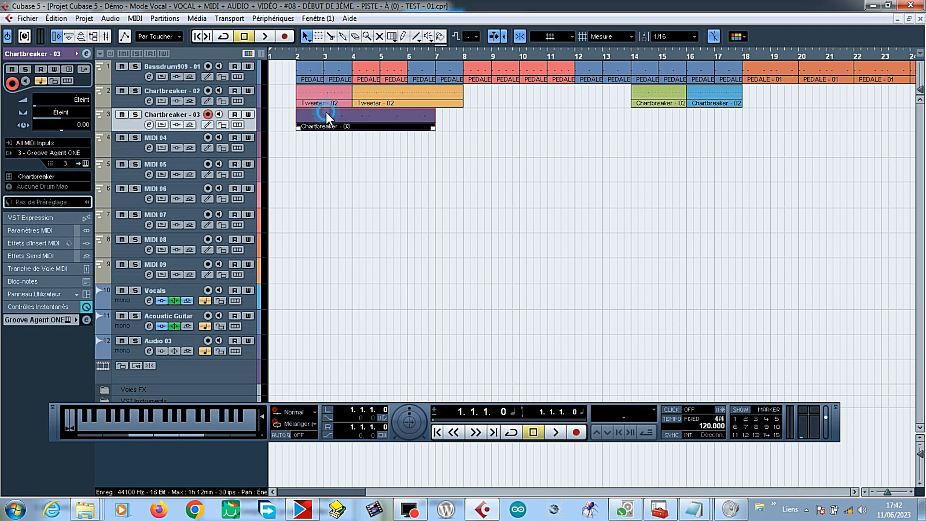
Open the Chartbreaker - 03 part in the Key Editor and quantize all its notes to 1/16
{"action": "double_click", "coordinate": [326, 112]}
{"action": "left_click", "coordinate": [55, 18]}
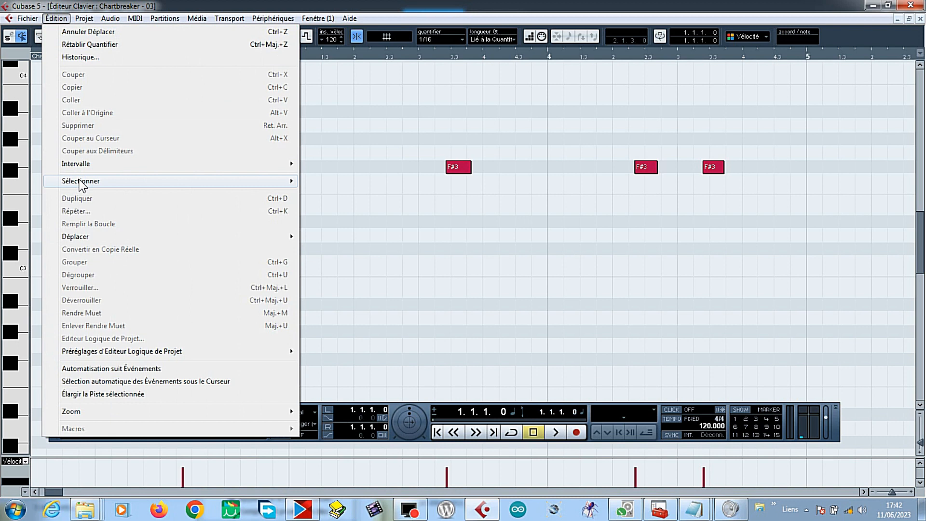
{"action": "mouse_move", "coordinate": [81, 185]}
{"action": "left_click", "coordinate": [313, 182]}
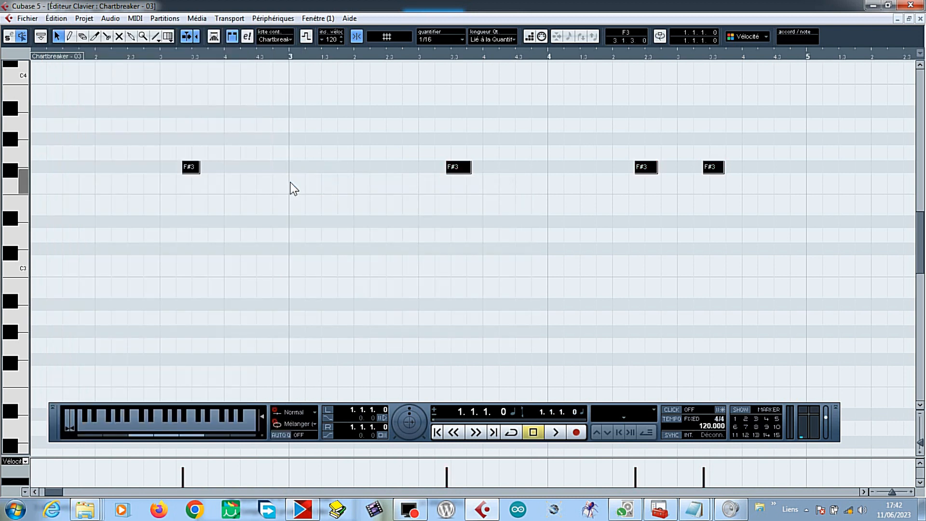
{"action": "left_click", "coordinate": [137, 18]}
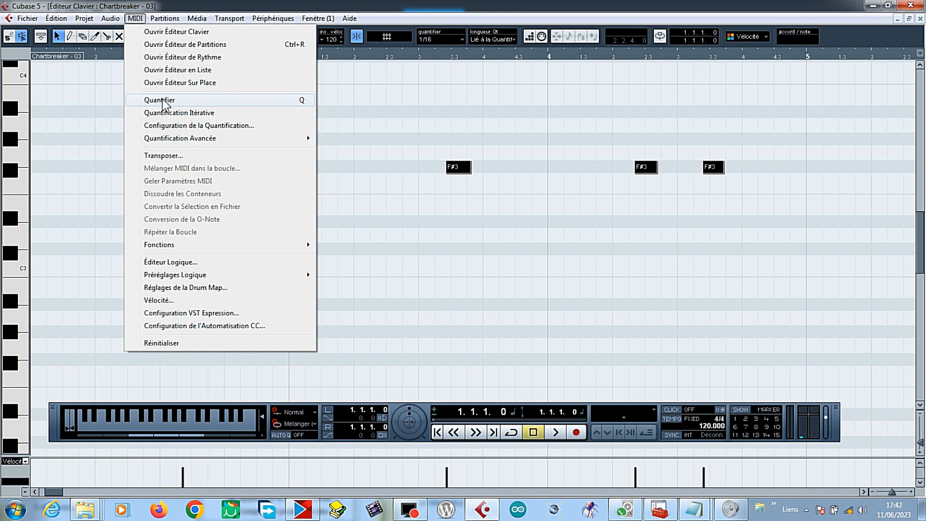
{"action": "left_click", "coordinate": [224, 101]}
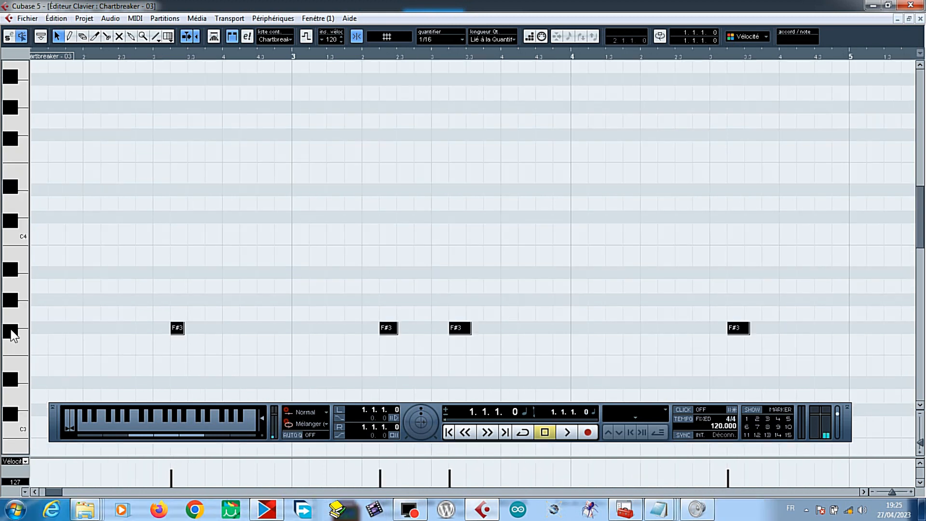
Draw an F#3 note at 2.4.1.0 with the Pencil tool and return to the selection tool
{"action": "right_click", "coordinate": [211, 277]}
{"action": "left_click", "coordinate": [223, 281]}
{"action": "left_click", "coordinate": [227, 325]}
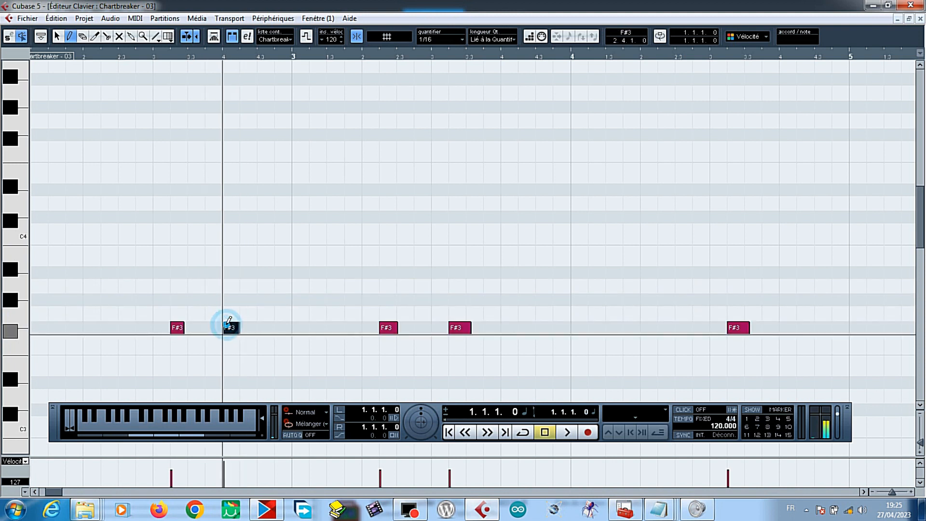
{"action": "right_click", "coordinate": [612, 330]}
{"action": "left_click", "coordinate": [615, 334]}
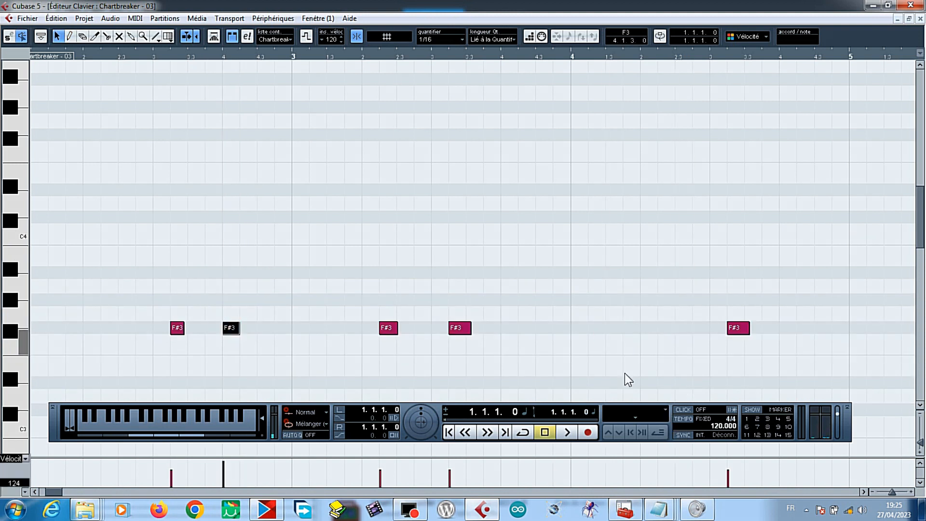
Erase every other F#3 note in the part, keeping only the one drawn at 2.4.1.0, and return to the selection tool
{"action": "left_click", "coordinate": [873, 491]}
{"action": "left_click", "coordinate": [873, 491]}
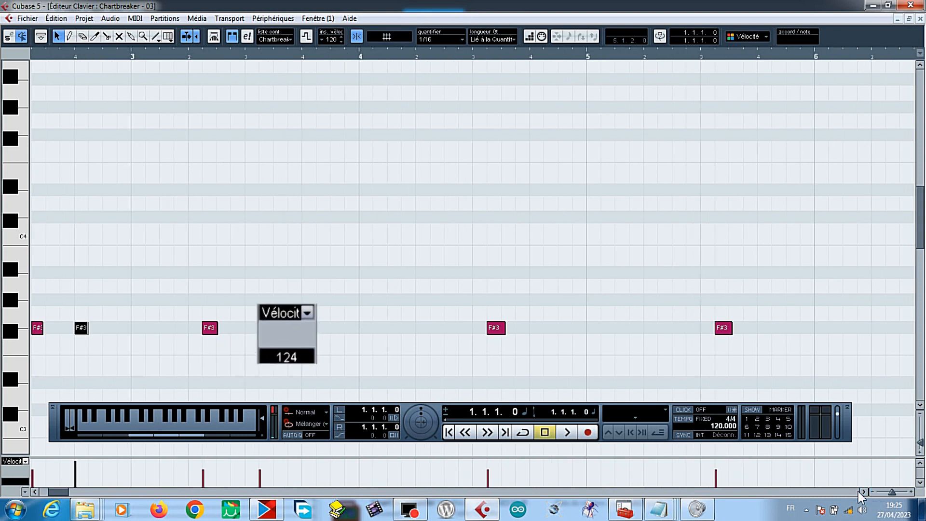
{"action": "left_click_drag", "start_coordinate": [56, 490], "coordinate": [49, 490]}
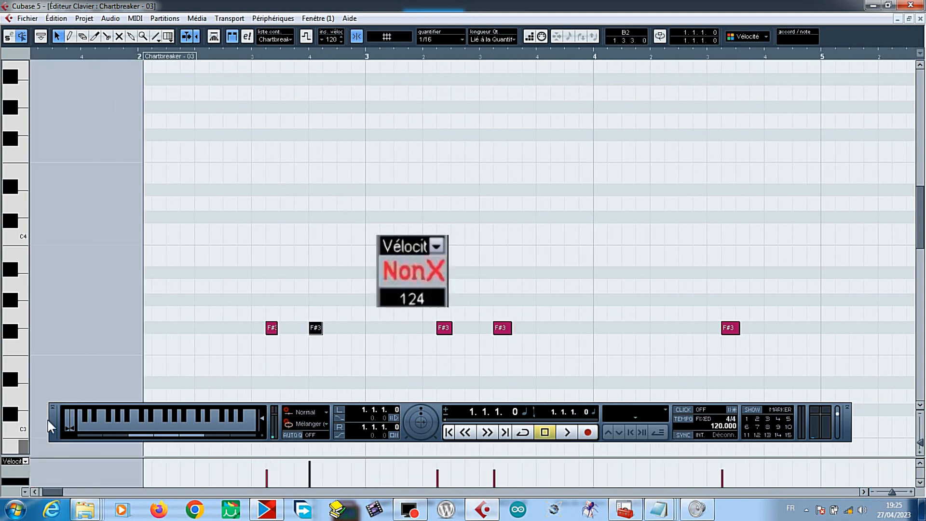
{"action": "right_click", "coordinate": [194, 254]}
{"action": "left_click", "coordinate": [219, 255]}
{"action": "left_click", "coordinate": [270, 328]}
{"action": "left_click", "coordinate": [441, 327]}
{"action": "left_click", "coordinate": [501, 327]}
{"action": "left_click", "coordinate": [730, 328]}
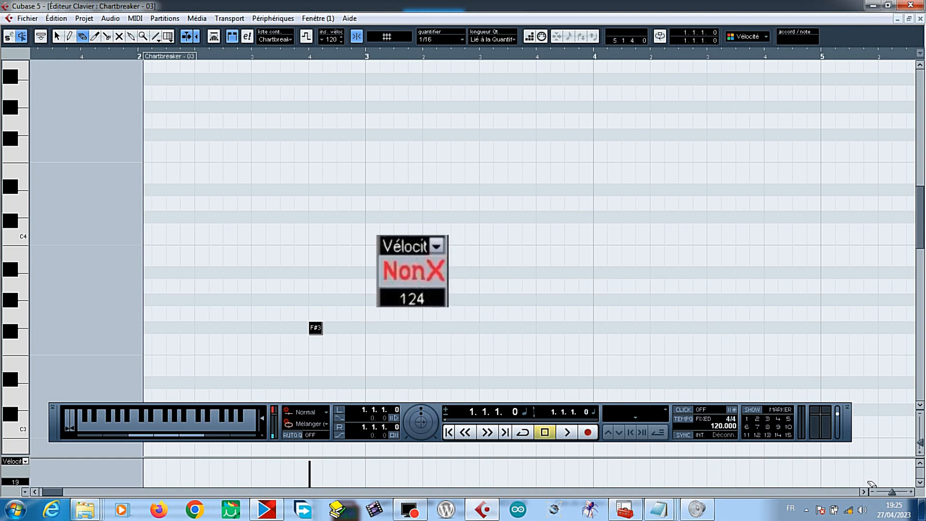
{"action": "scroll", "coordinate": [627, 333], "scroll_direction": "right", "scroll_amount": 4}
{"action": "left_click", "coordinate": [605, 328]}
{"action": "left_click", "coordinate": [831, 329]}
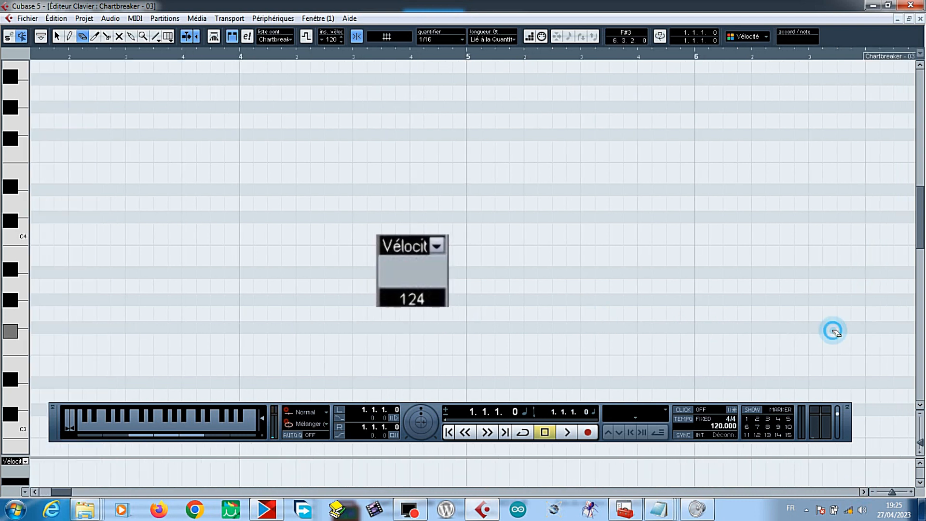
{"action": "key", "text": "1"}
{"action": "left_click_drag", "start_coordinate": [52, 491], "coordinate": [43, 487]}
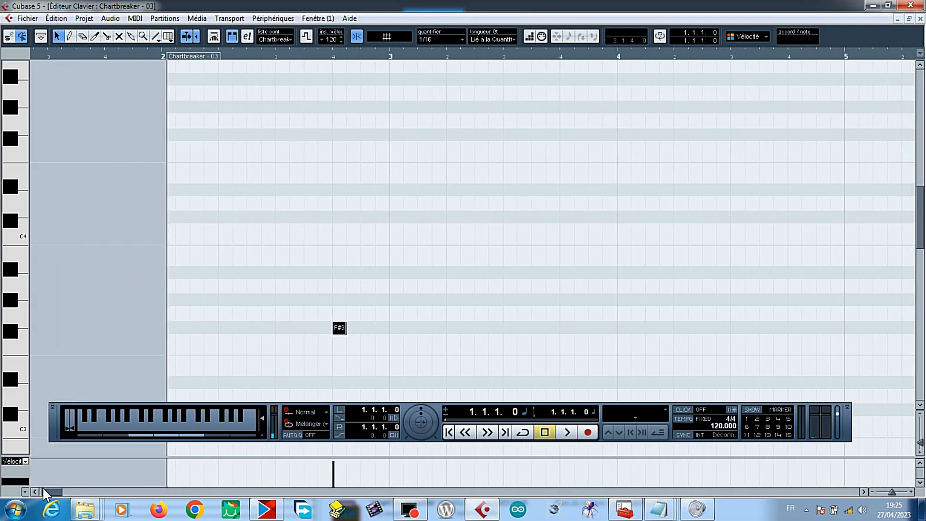
Shorten the F#3 note at 2.4.1.0 to about half its length with the Trim tool
{"action": "left_click", "coordinate": [339, 329]}
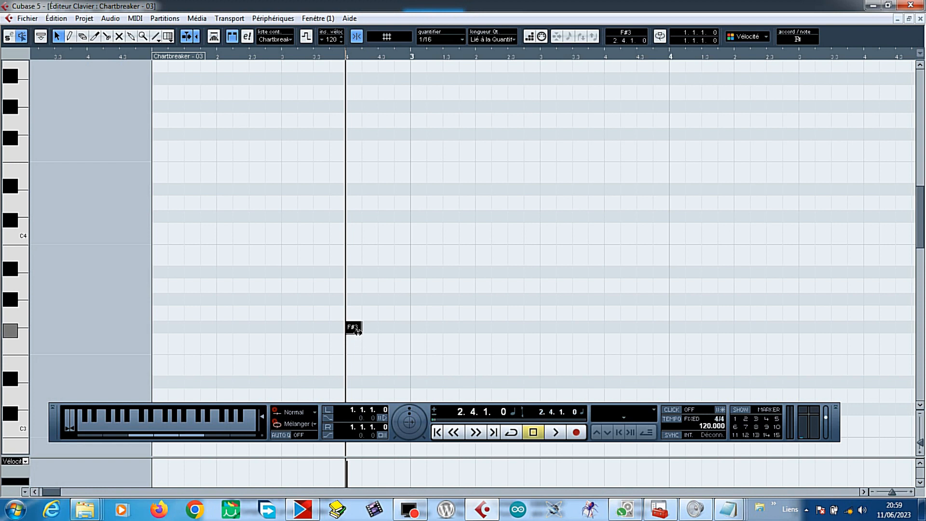
{"action": "left_click", "coordinate": [871, 491]}
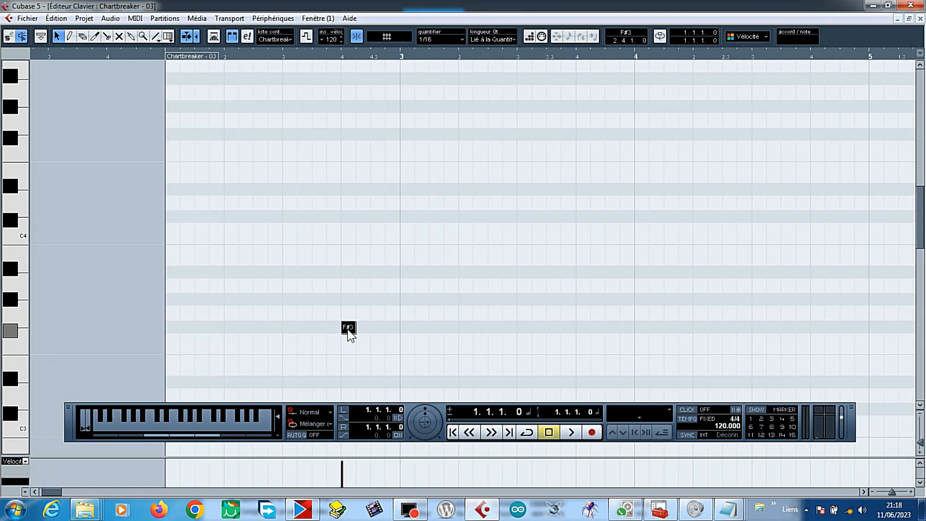
{"action": "right_click", "coordinate": [348, 330]}
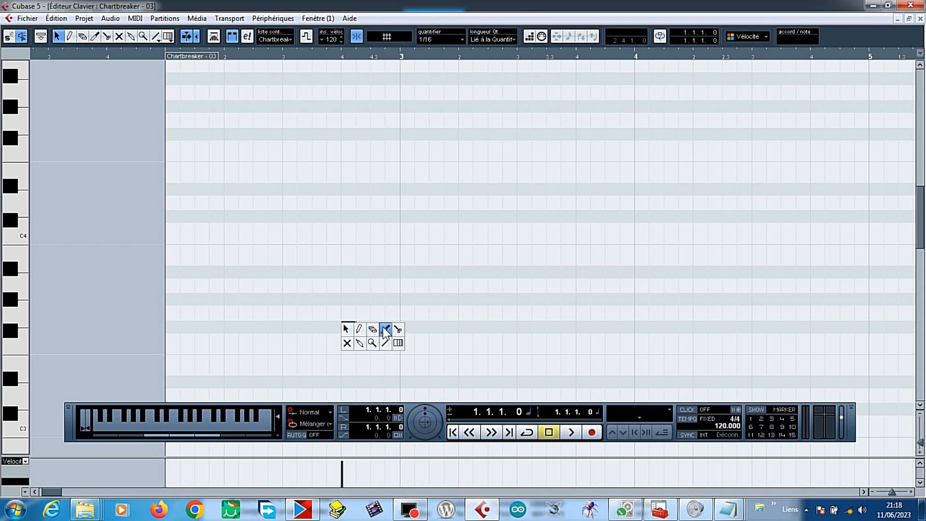
{"action": "left_click", "coordinate": [385, 330]}
{"action": "left_click", "coordinate": [349, 327]}
{"action": "left_click", "coordinate": [348, 328]}
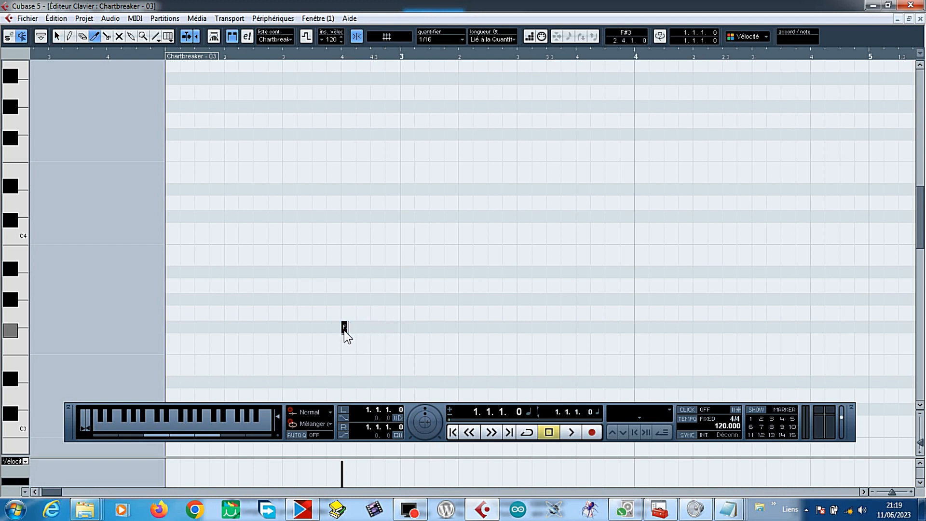
{"action": "right_click", "coordinate": [346, 331]}
{"action": "left_click_drag", "start_coordinate": [347, 330], "coordinate": [348, 330]}
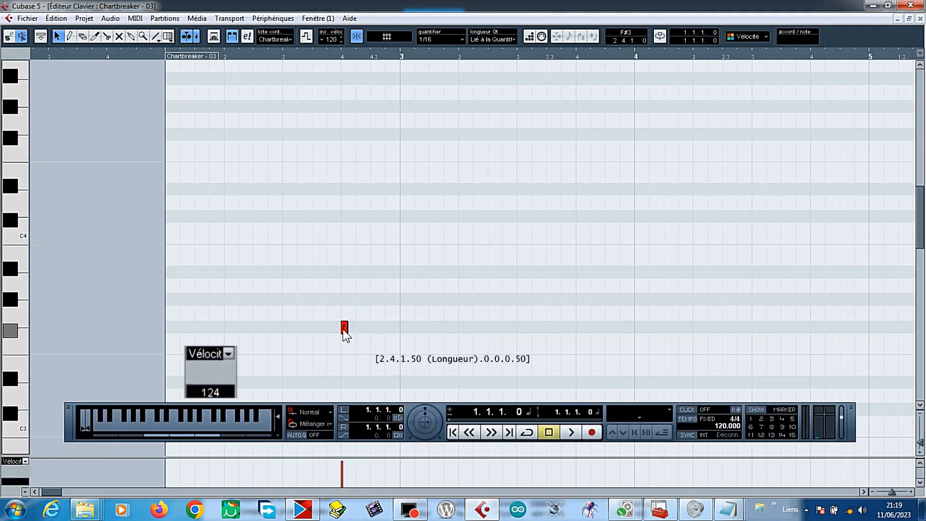
Duplicate the trimmed F#3 note, move the copy to 2.4.2.0 and deselect it
{"action": "left_click", "coordinate": [344, 330]}
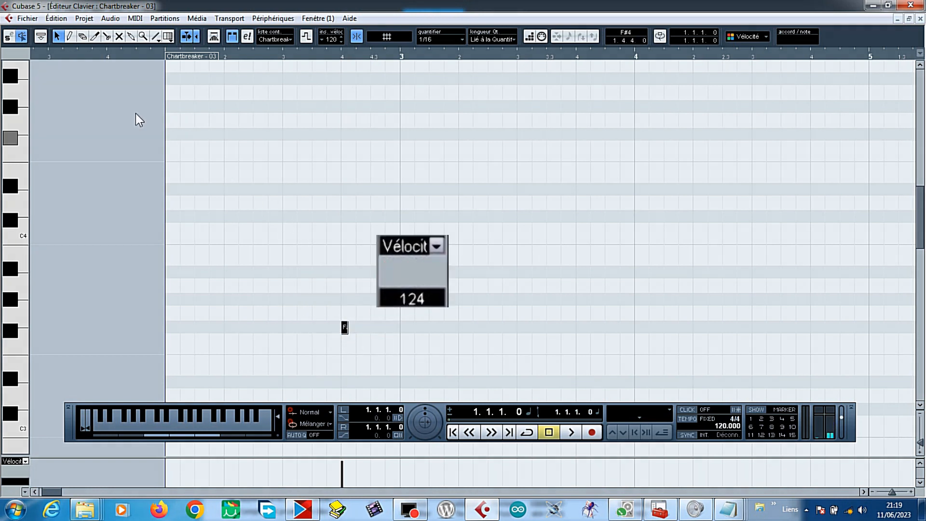
{"action": "left_click", "coordinate": [53, 17]}
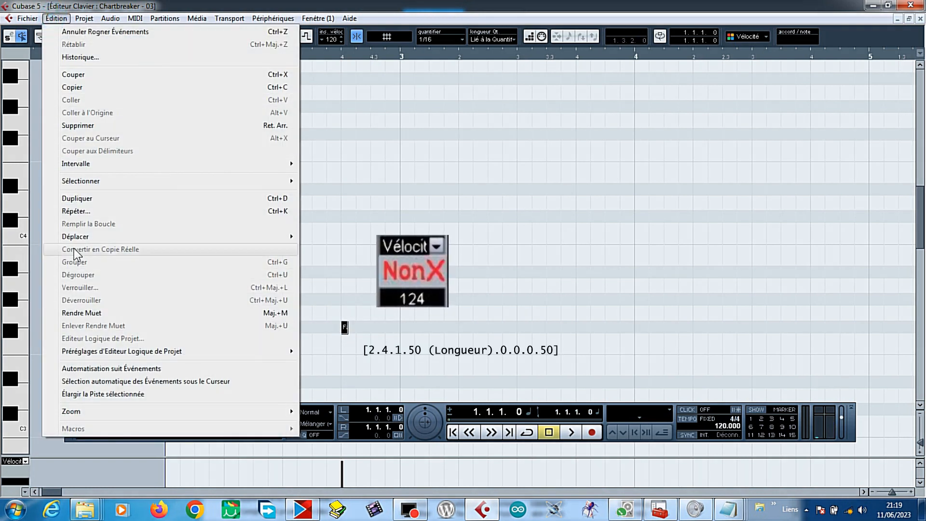
{"action": "left_click", "coordinate": [72, 199]}
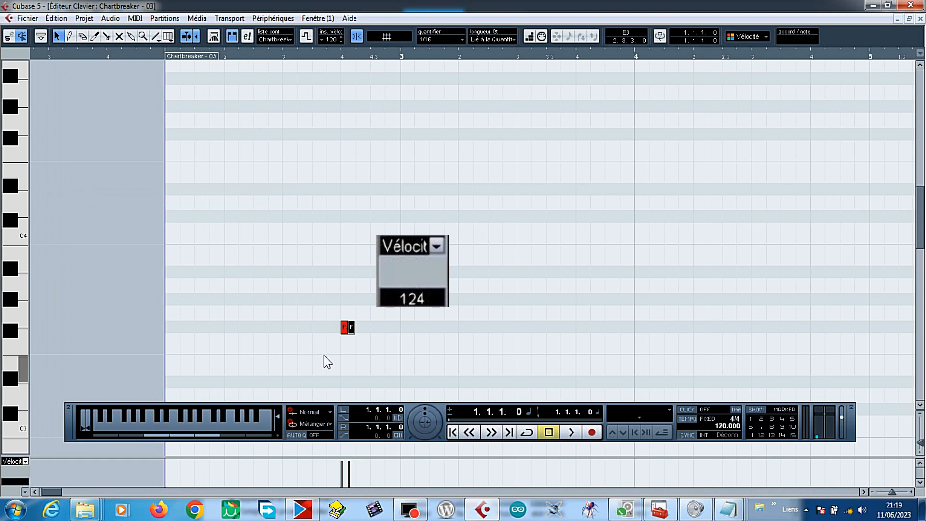
{"action": "left_click_drag", "start_coordinate": [352, 328], "coordinate": [361, 327]}
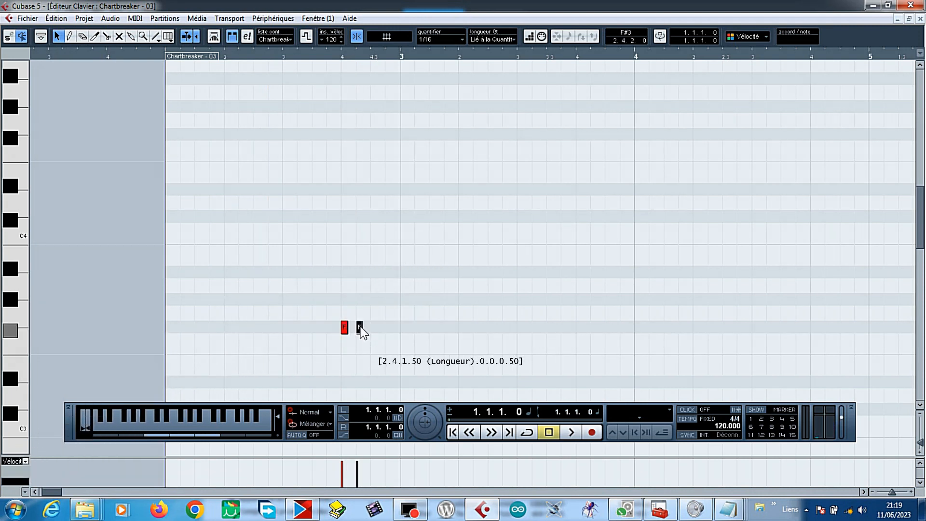
{"action": "left_click", "coordinate": [361, 342]}
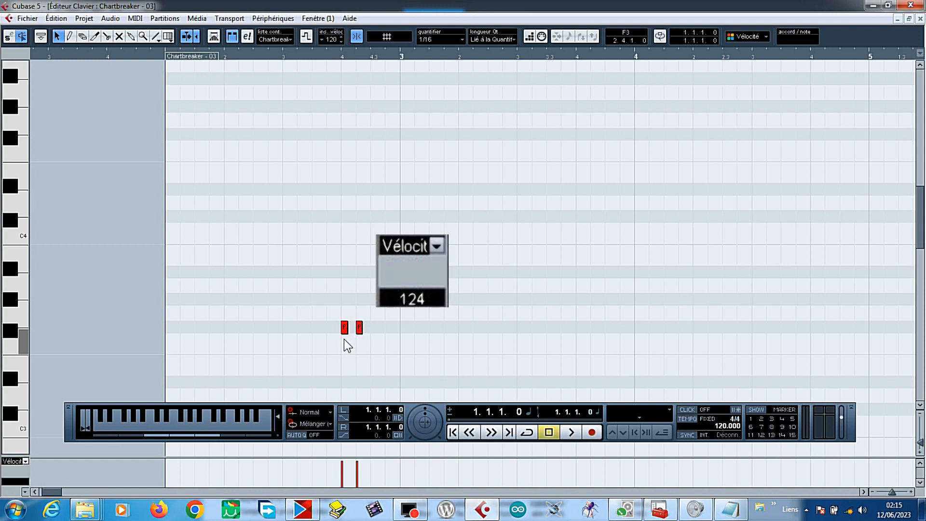
Set the velocity of the F#3 note at 2.4.2.0 to 52
{"action": "left_click", "coordinate": [358, 327]}
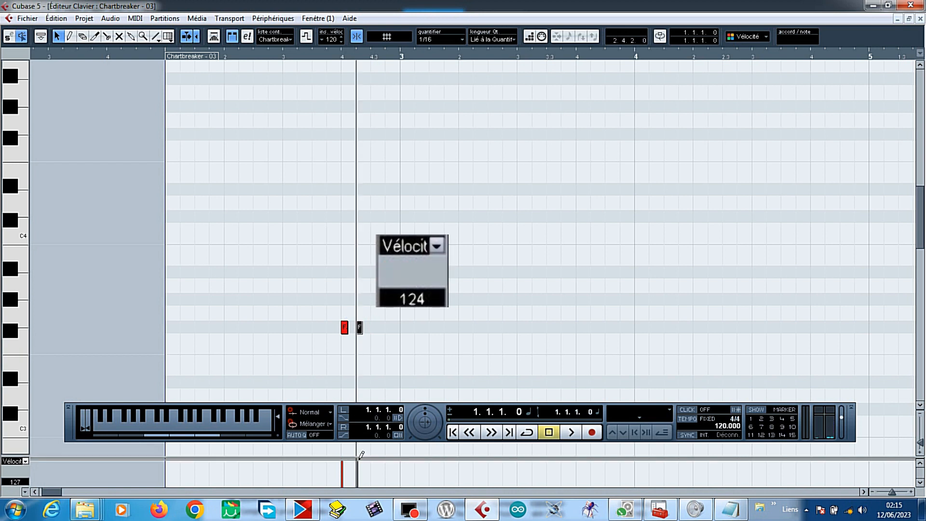
{"action": "left_click_drag", "start_coordinate": [363, 459], "coordinate": [363, 475]}
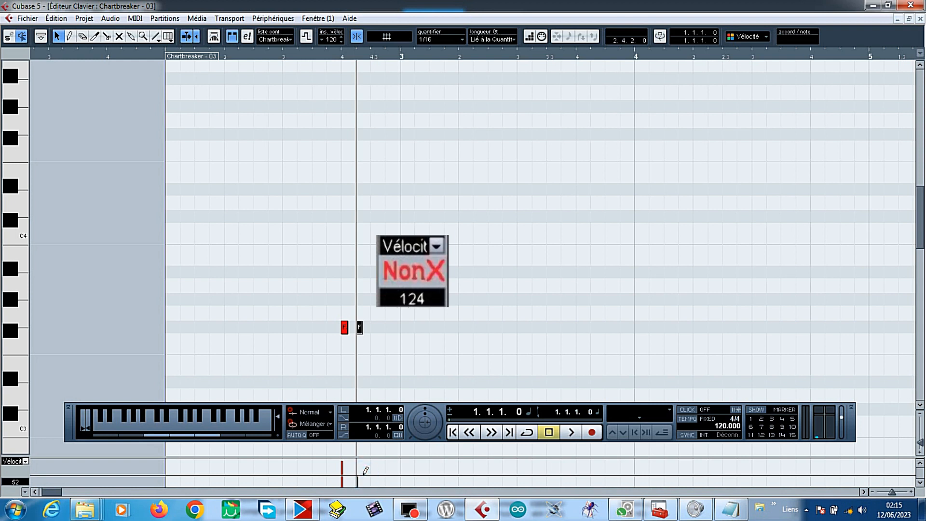
{"action": "left_click", "coordinate": [359, 339]}
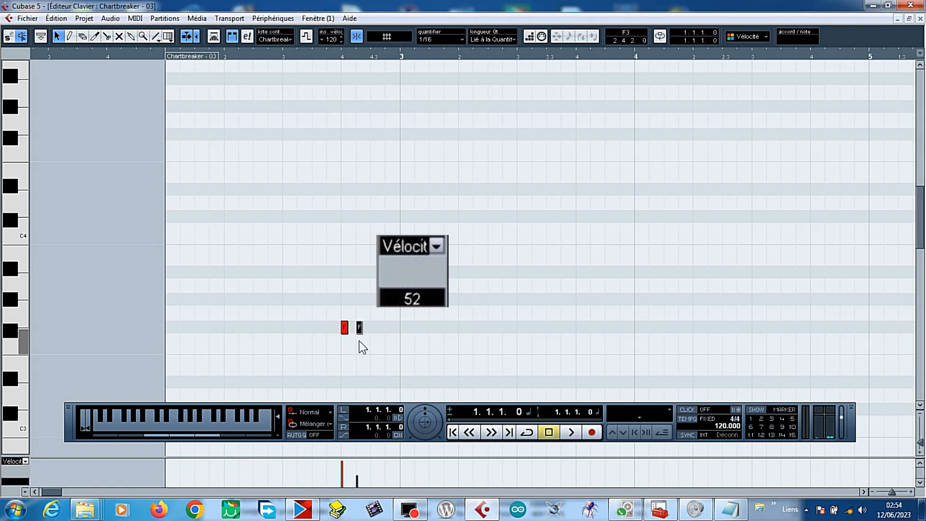
Repeat the F#3 note at 2.4.2.0 as a run of consecutive copies and move the run to the start of bar 3
{"action": "left_click", "coordinate": [358, 327]}
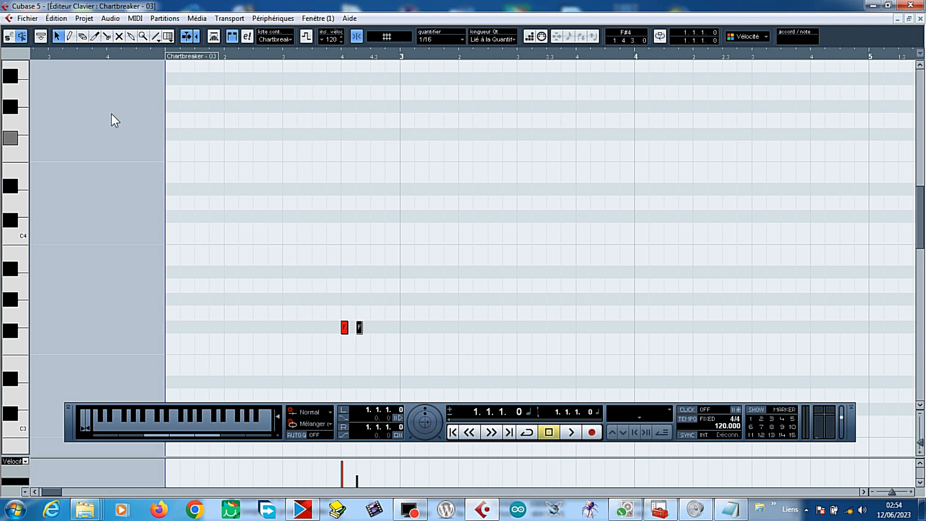
{"action": "left_click", "coordinate": [54, 19]}
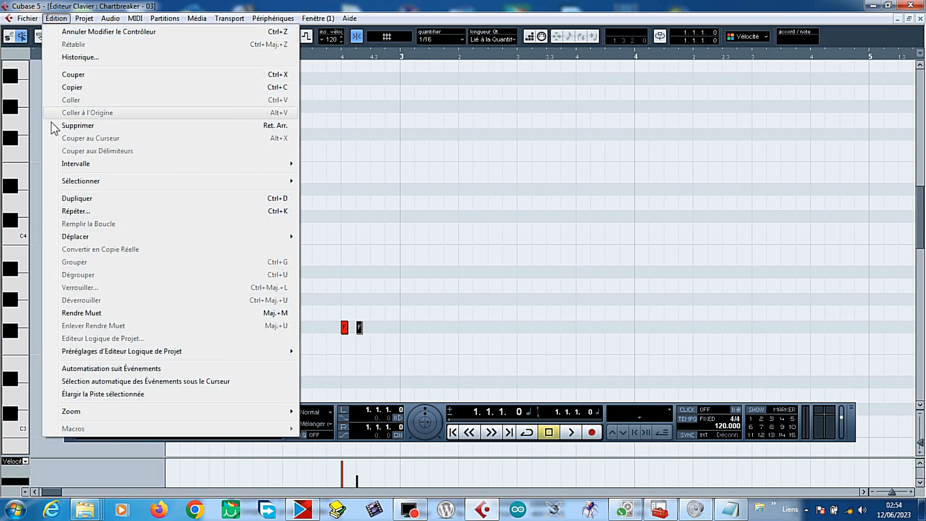
{"action": "left_click", "coordinate": [117, 212]}
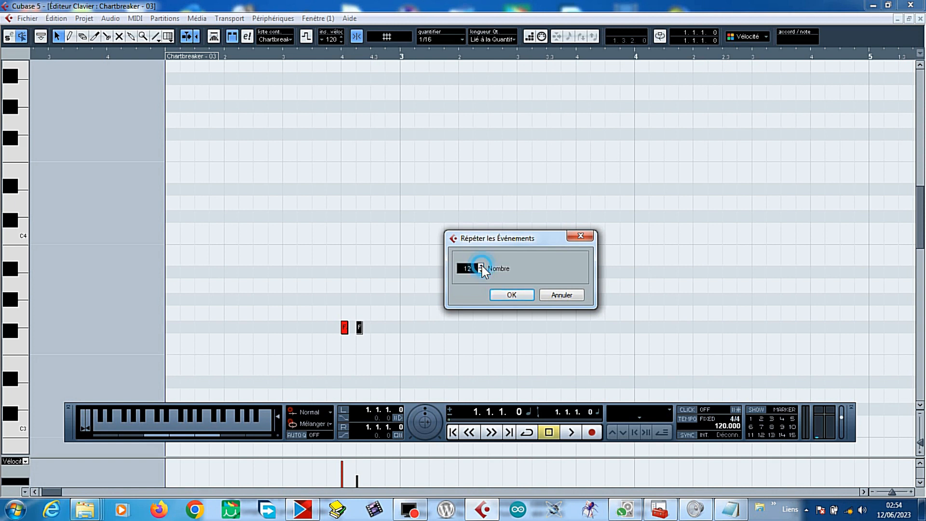
{"action": "left_click", "coordinate": [495, 295]}
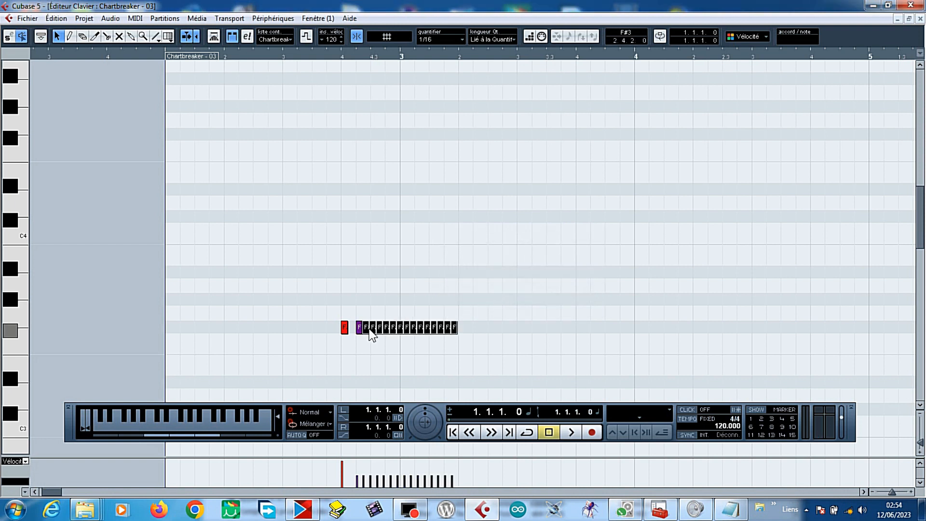
{"action": "left_click_drag", "start_coordinate": [367, 330], "coordinate": [405, 328]}
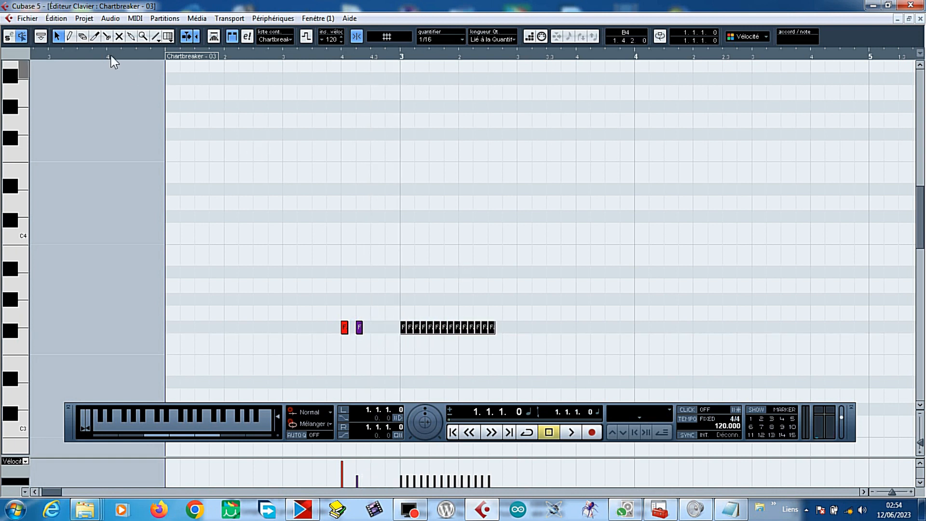
Duplicate the run of F#3 notes, move the duplicate to the start of bar 4 and deselect it
{"action": "left_click", "coordinate": [56, 18]}
{"action": "left_click", "coordinate": [77, 199]}
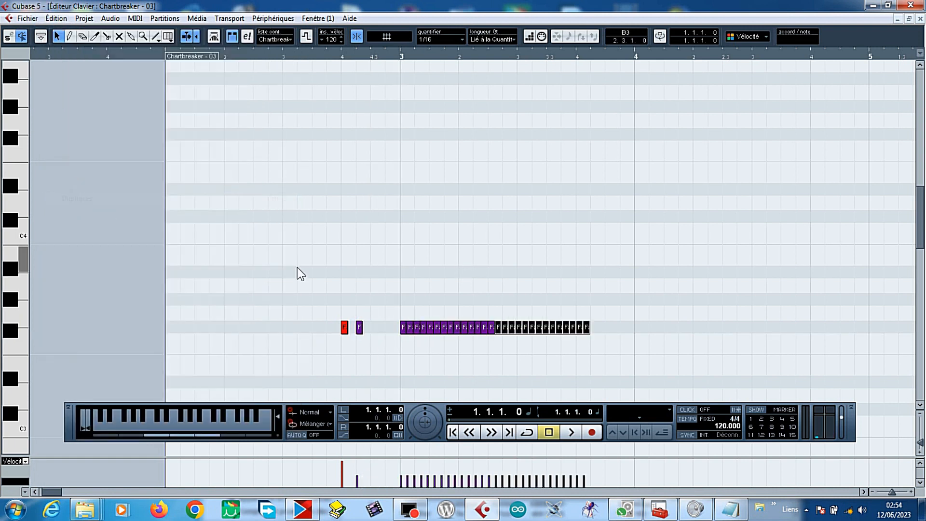
{"action": "left_click_drag", "start_coordinate": [497, 329], "coordinate": [647, 329]}
{"action": "left_click", "coordinate": [488, 351]}
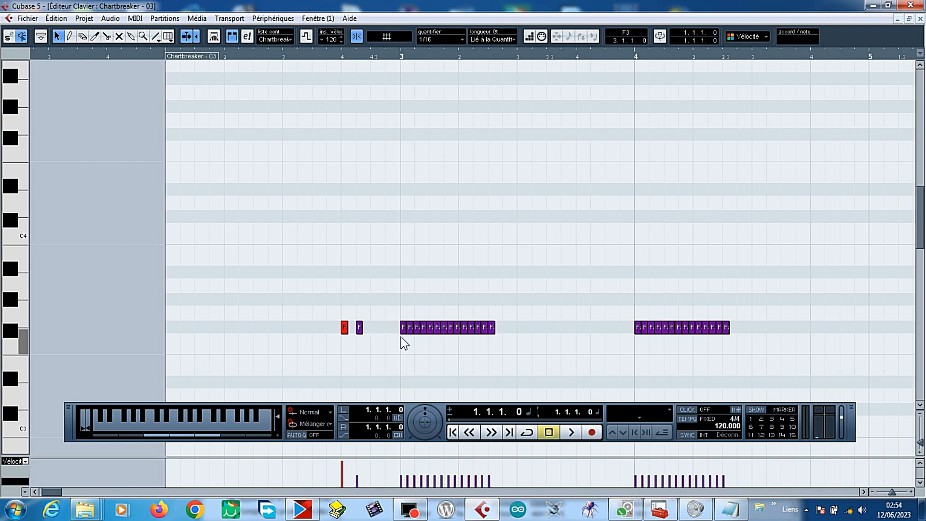
Begin spreading out the F#3 notes in bar 3 and move the entire bar 4 run to bar 5
{"action": "left_click_drag", "start_coordinate": [492, 327], "coordinate": [520, 328]}
{"action": "left_click", "coordinate": [471, 327]}
{"action": "mouse_move", "coordinate": [468, 328]}
{"action": "left_mouse_down"}
{"action": "mouse_move", "coordinate": [610, 328]}
{"action": "mouse_move", "coordinate": [476, 330]}
{"action": "left_mouse_up"}
{"action": "left_click_drag", "start_coordinate": [627, 302], "coordinate": [748, 349]}
{"action": "left_click_drag", "start_coordinate": [638, 330], "coordinate": [871, 333]}
Finish spacing the bar 3 F#3 notes at eighth-note intervals up to the start of bar 4
{"action": "left_click_drag", "start_coordinate": [451, 328], "coordinate": [636, 328]}
{"action": "right_click", "coordinate": [458, 300]}
{"action": "left_click", "coordinate": [464, 293]}
{"action": "left_click_drag", "start_coordinate": [446, 327], "coordinate": [423, 326]}
{"action": "right_click", "coordinate": [420, 314]}
{"action": "left_click", "coordinate": [424, 319]}
{"action": "left_click_drag", "start_coordinate": [418, 330], "coordinate": [609, 329]}
Erase the surplus F#3 notes at the end of bar 3 and the start of bar 4
{"action": "right_click", "coordinate": [559, 286]}
{"action": "left_click", "coordinate": [587, 289]}
{"action": "left_click", "coordinate": [637, 327]}
{"action": "left_click", "coordinate": [608, 328]}
{"action": "right_click", "coordinate": [602, 329]}
{"action": "left_click", "coordinate": [606, 332]}
Bring the F#3 notes back from bar 5 and spread them across bar 4 at sixteenth-note intervals
{"action": "left_click_drag", "start_coordinate": [872, 328], "coordinate": [712, 330]}
{"action": "left_click_drag", "start_coordinate": [907, 328], "coordinate": [725, 330]}
{"action": "left_click_drag", "start_coordinate": [52, 491], "coordinate": [56, 495]}
{"action": "left_click_drag", "start_coordinate": [745, 329], "coordinate": [597, 330]}
{"action": "left_click_drag", "start_coordinate": [767, 329], "coordinate": [629, 331]}
{"action": "left_click_drag", "start_coordinate": [780, 330], "coordinate": [655, 330]}
Duplicate the selected F#3 notes to fill the end of bar 4 and erase the surplus note at bar 5
{"action": "mouse_move", "coordinate": [672, 312]}
{"action": "left_mouse_down"}
{"action": "mouse_move", "coordinate": [620, 337]}
{"action": "mouse_move", "coordinate": [671, 328]}
{"action": "left_mouse_up"}
{"action": "left_click", "coordinate": [56, 18]}
{"action": "left_click", "coordinate": [77, 199]}
{"action": "right_click", "coordinate": [704, 276]}
{"action": "left_click", "coordinate": [736, 280]}
{"action": "left_click", "coordinate": [699, 328]}
{"action": "right_click", "coordinate": [565, 273]}
{"action": "left_click", "coordinate": [570, 276]}
Select the whole F#3 pattern from bar 2 to bar 5, quantize it to 1/16 and deselect it
{"action": "left_click_drag", "start_coordinate": [109, 284], "coordinate": [721, 356]}
{"action": "left_click", "coordinate": [135, 18]}
{"action": "left_click", "coordinate": [164, 100]}
{"action": "left_click", "coordinate": [707, 338]}
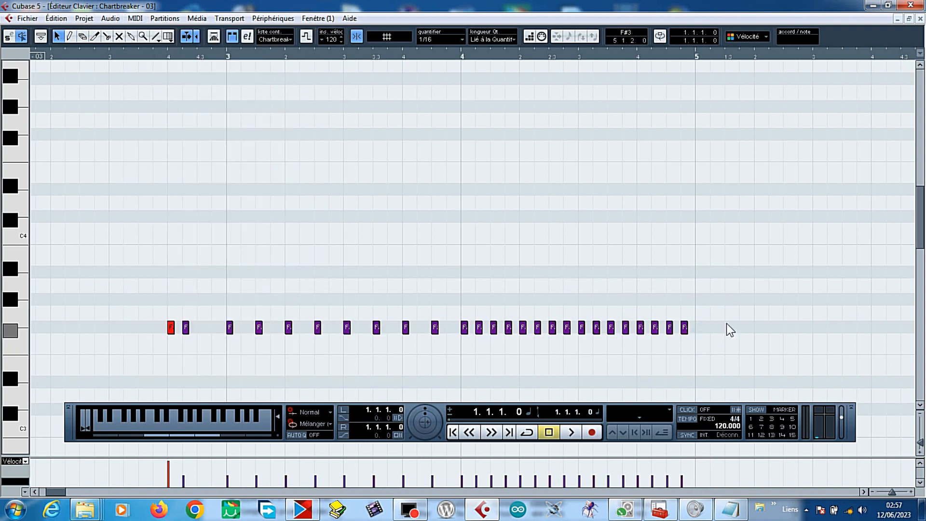
Return to the project view and split the Chartbreaker - 03 part on track 3 at bars 3, 4 and 5
{"action": "left_click", "coordinate": [919, 20]}
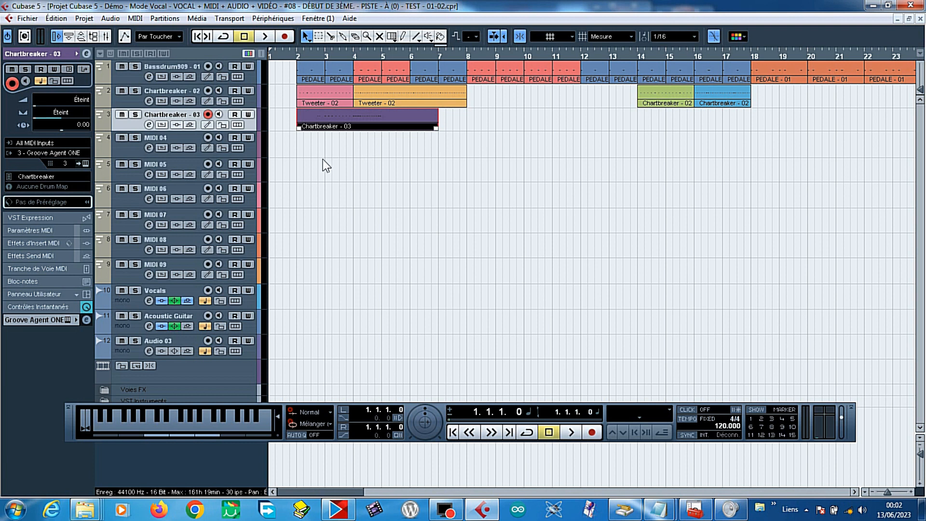
{"action": "left_click", "coordinate": [319, 152]}
{"action": "right_click", "coordinate": [319, 152]}
{"action": "left_click", "coordinate": [344, 152]}
{"action": "left_click", "coordinate": [325, 127]}
{"action": "left_click", "coordinate": [353, 126]}
{"action": "left_click", "coordinate": [382, 127]}
Move the two one-bar segments at bars 3 and 4 of track 3 to bar 11
{"action": "right_click", "coordinate": [324, 162]}
{"action": "left_click", "coordinate": [324, 161]}
{"action": "left_click", "coordinate": [340, 123]}
{"action": "left_click_drag", "start_coordinate": [362, 116], "coordinate": [557, 113]}
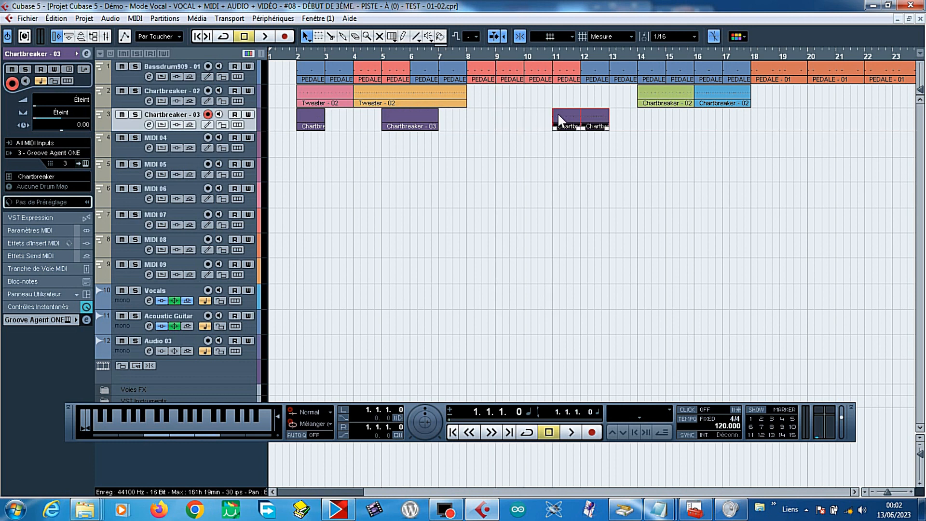
Glue the track 3 part at bar 2 to the part at bar 5, forming one part from bar 2 to bar 7
{"action": "left_click", "coordinate": [324, 125]}
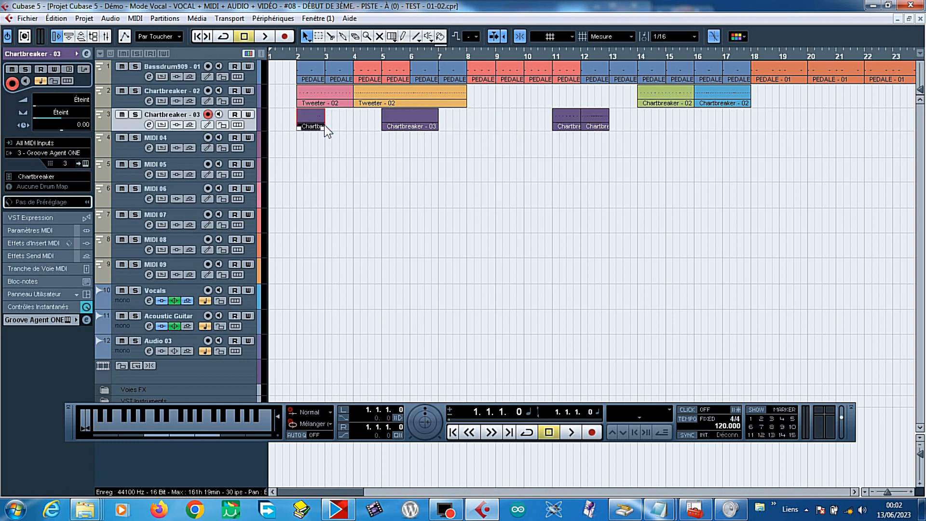
{"action": "right_click", "coordinate": [314, 119]}
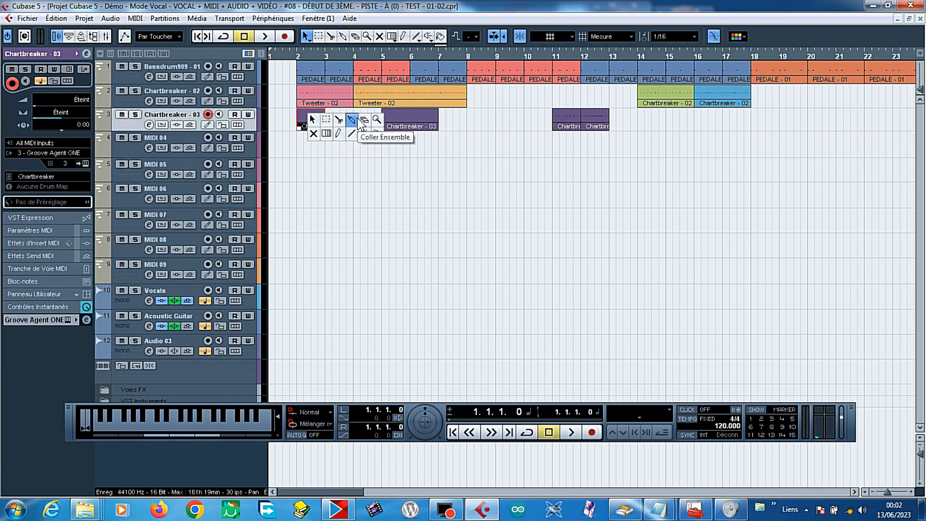
{"action": "left_click", "coordinate": [353, 119]}
{"action": "left_click", "coordinate": [322, 120]}
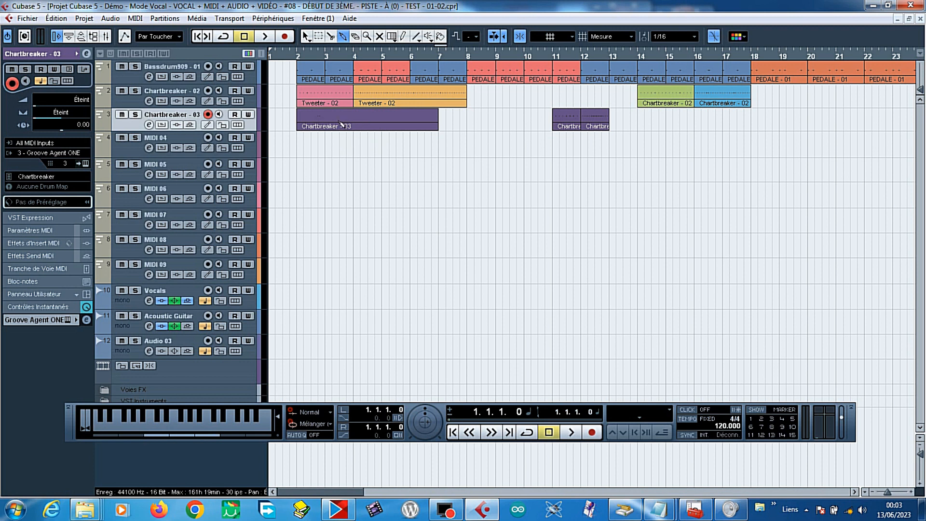
Open the glued part in the Key Editor and repeat the first F#3 note 20 times
{"action": "right_click", "coordinate": [341, 120]}
{"action": "left_click", "coordinate": [338, 119]}
{"action": "left_click", "coordinate": [342, 124]}
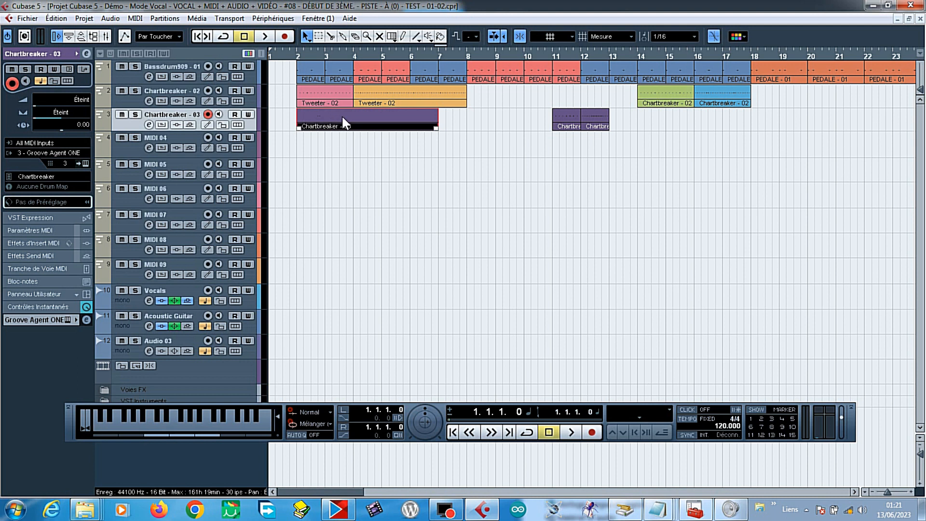
{"action": "double_click", "coordinate": [338, 117]}
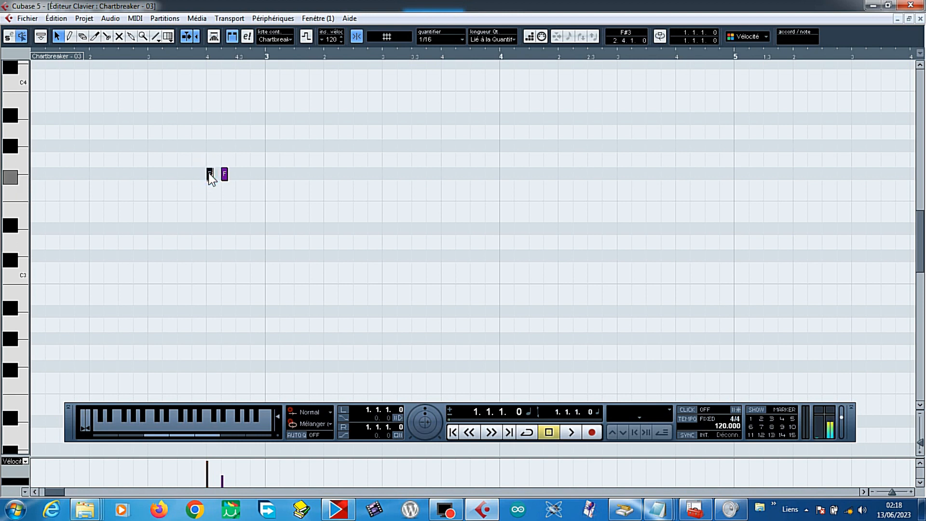
{"action": "left_click", "coordinate": [55, 19]}
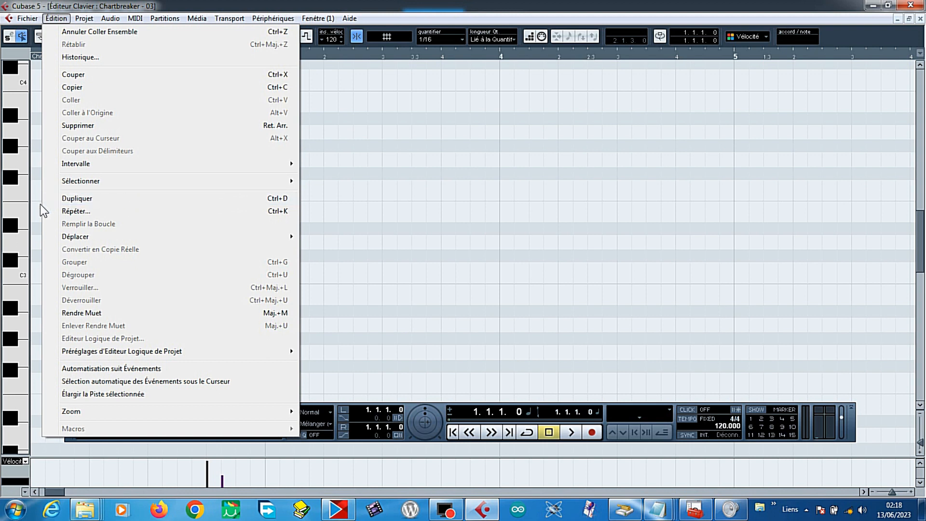
{"action": "left_click", "coordinate": [112, 210]}
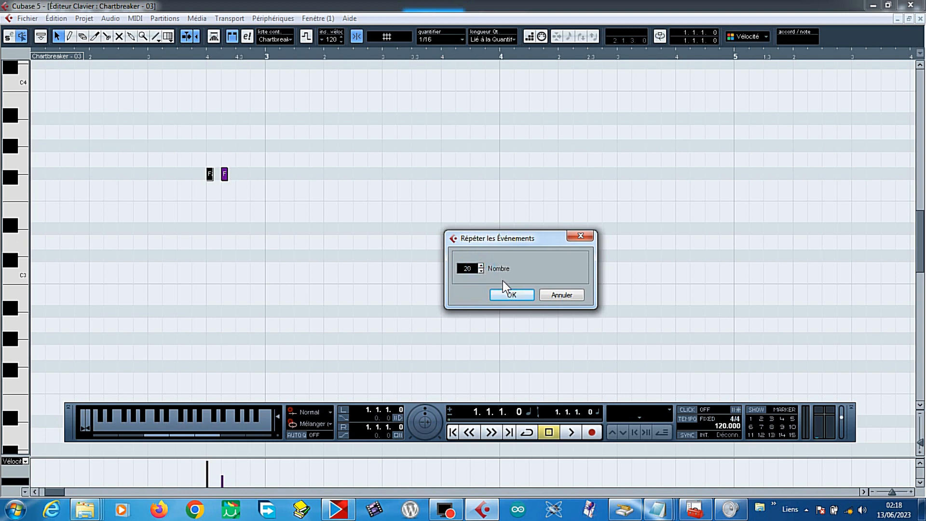
{"action": "left_click", "coordinate": [480, 271]}
{"action": "left_click", "coordinate": [503, 294]}
Spread the repeated F#3 notes at eighth-note intervals across bar 3 and at sixteenth-note intervals across bar 4
{"action": "left_click_drag", "start_coordinate": [338, 175], "coordinate": [738, 175]}
{"action": "left_click_drag", "start_coordinate": [614, 173], "coordinate": [269, 174]}
{"action": "left_click_drag", "start_coordinate": [622, 173], "coordinate": [555, 183]}
{"action": "left_click_drag", "start_coordinate": [560, 174], "coordinate": [297, 174]}
{"action": "left_click_drag", "start_coordinate": [642, 175], "coordinate": [564, 175]}
{"action": "left_click_drag", "start_coordinate": [662, 173], "coordinate": [594, 174]}
{"action": "left_click_drag", "start_coordinate": [603, 144], "coordinate": [387, 175]}
{"action": "left_click_drag", "start_coordinate": [670, 174], "coordinate": [497, 175]}
{"action": "left_click_drag", "start_coordinate": [677, 174], "coordinate": [547, 175]}
{"action": "left_click_drag", "start_coordinate": [697, 174], "coordinate": [591, 174]}
{"action": "left_click_drag", "start_coordinate": [714, 174], "coordinate": [600, 192]}
Duplicate F#3 notes to fill the end of bar 4, select the whole pattern and close the Key Editor
{"action": "left_click", "coordinate": [57, 18]}
{"action": "left_click", "coordinate": [87, 200]}
{"action": "left_click_drag", "start_coordinate": [657, 175], "coordinate": [724, 176]}
{"action": "left_click", "coordinate": [708, 175]}
{"action": "left_click", "coordinate": [57, 19]}
{"action": "left_click", "coordinate": [87, 199]}
{"action": "key", "text": "ctrl+a"}
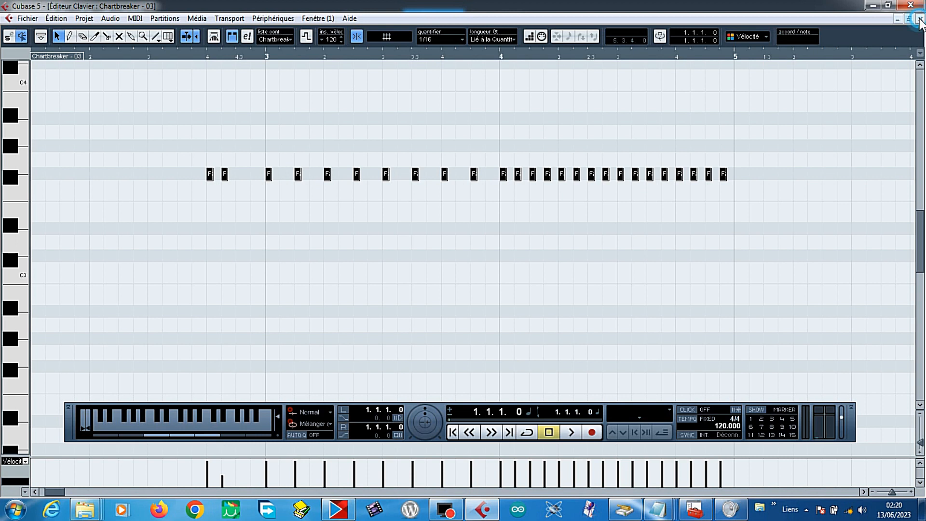
{"action": "left_click", "coordinate": [921, 19]}
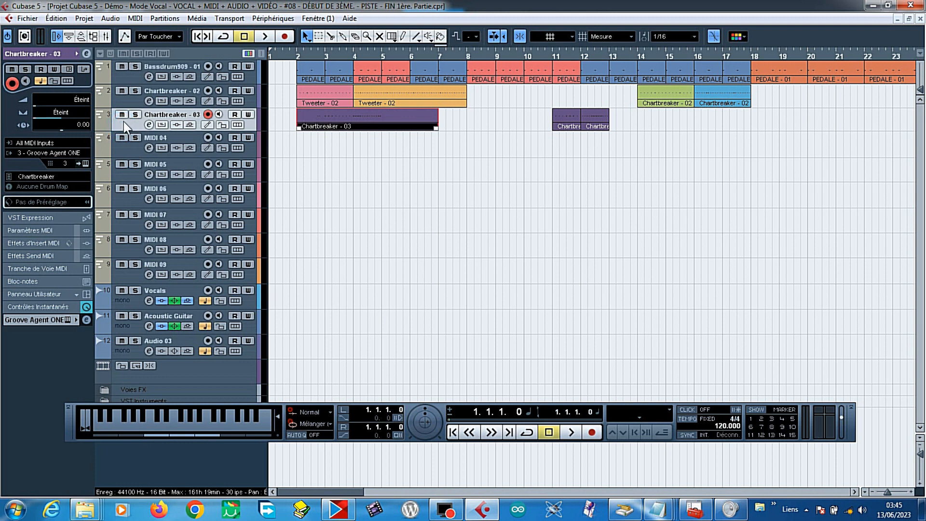
Show the info line and rename all the parts on track 3 as Tweeter Compl. - 03, then deselect them
{"action": "left_click_drag", "start_coordinate": [638, 119], "coordinate": [376, 131]}
{"action": "left_click", "coordinate": [69, 36]}
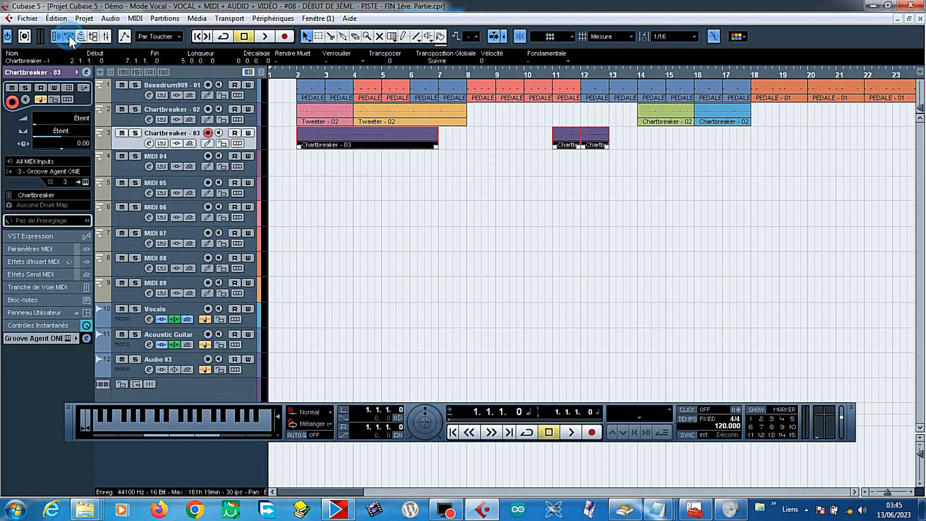
{"action": "right_click", "coordinate": [19, 57]}
{"action": "left_click", "coordinate": [46, 112]}
{"action": "left_click", "coordinate": [362, 166]}
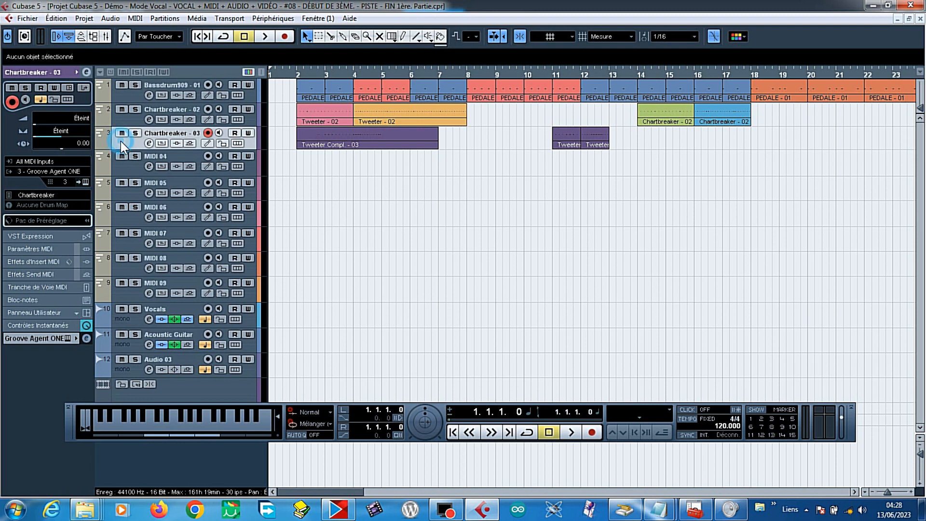
{"action": "left_click_drag", "start_coordinate": [288, 135], "coordinate": [625, 153]}
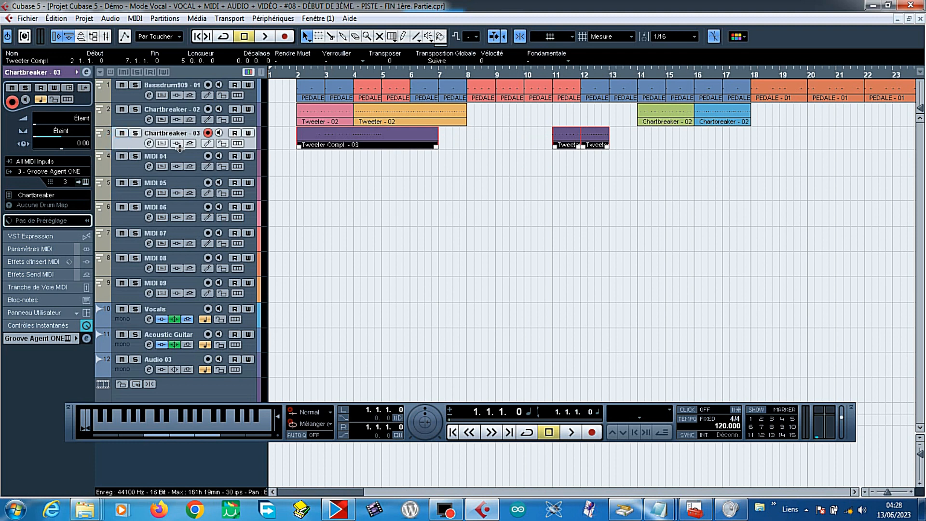
{"action": "left_click", "coordinate": [390, 163]}
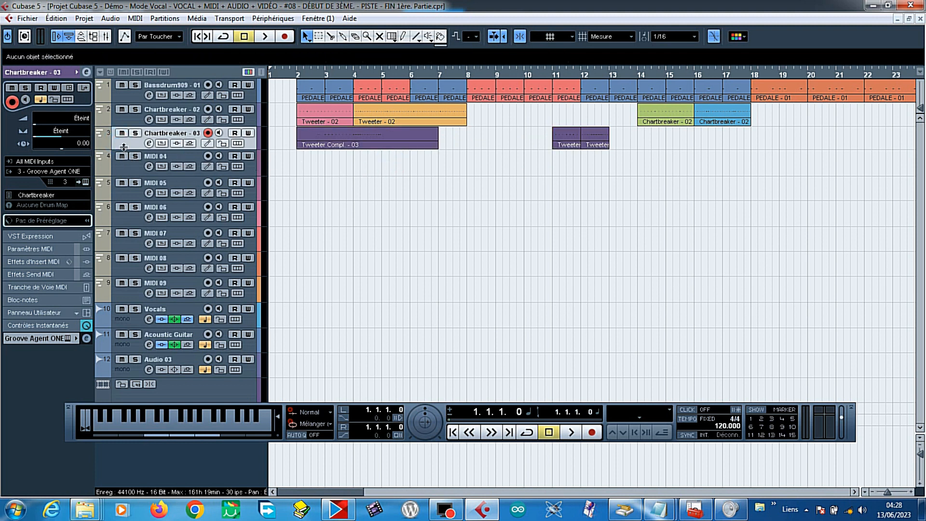